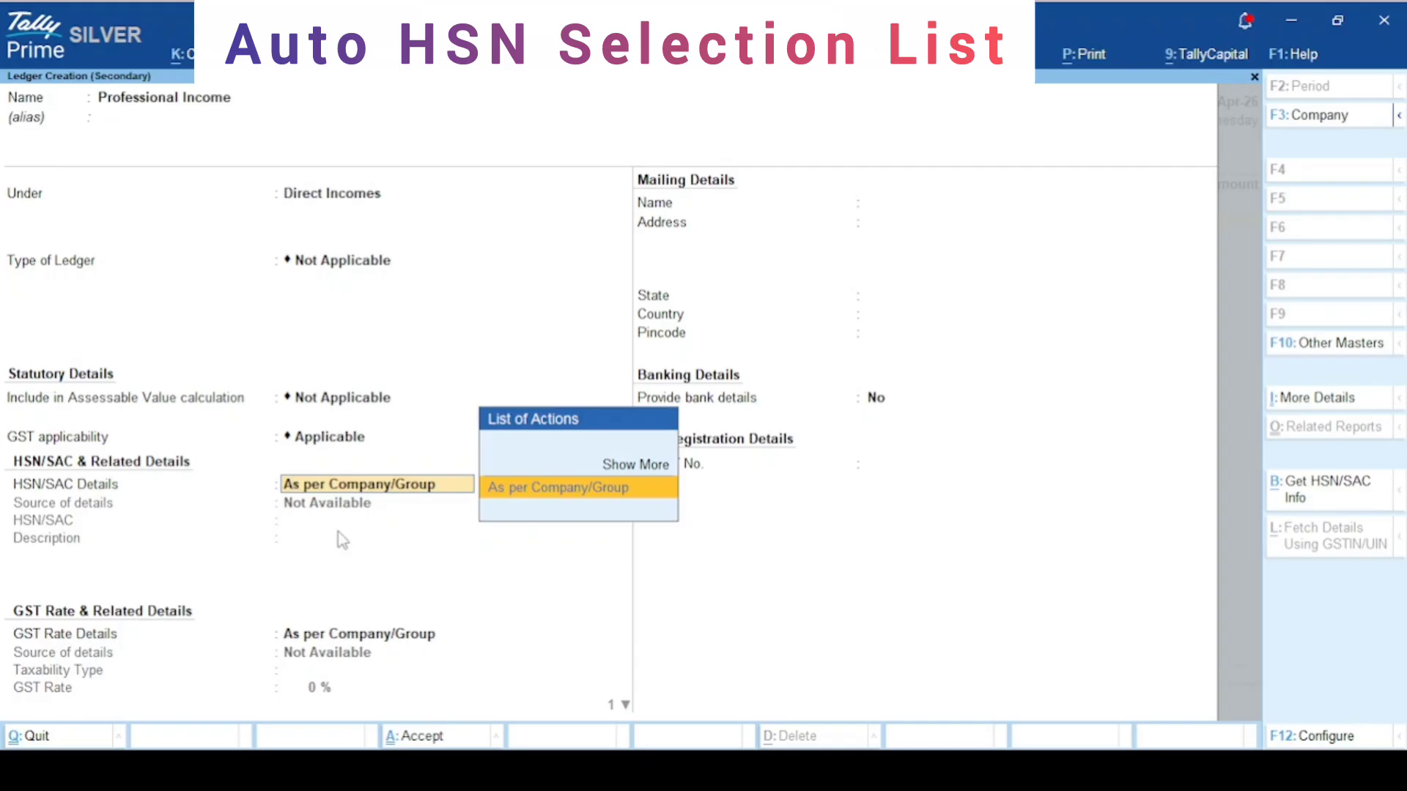
Set the HSN/SAC details to Specify Details Here, search the codes for "Profess" and choose 9983, Other professional, technical and business services
{"action": "key", "text": "Return"}
{"action": "key", "text": "BackSpace"}
{"action": "key", "text": "Down"}
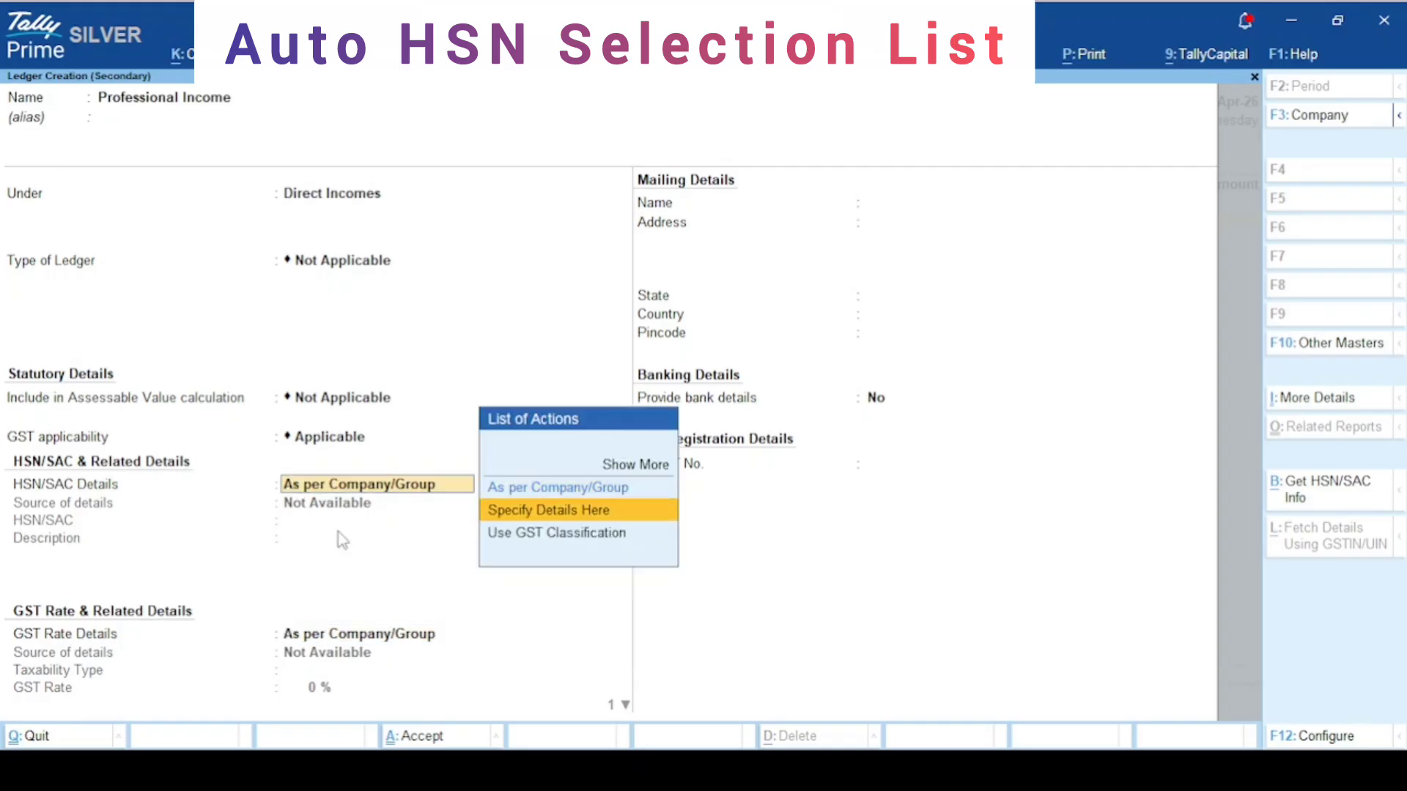
{"action": "key", "text": "Return"}
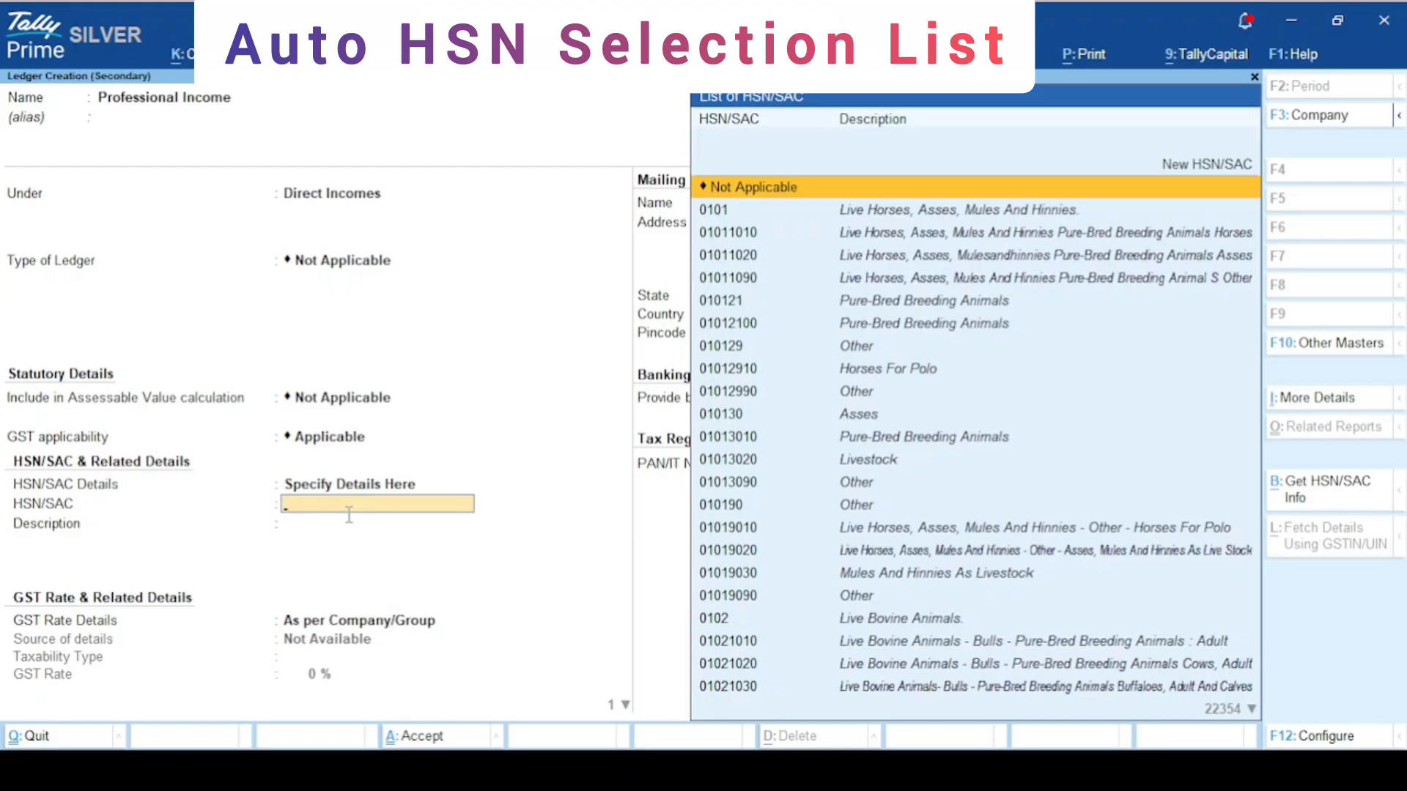
{"action": "type", "text": "Prof"}
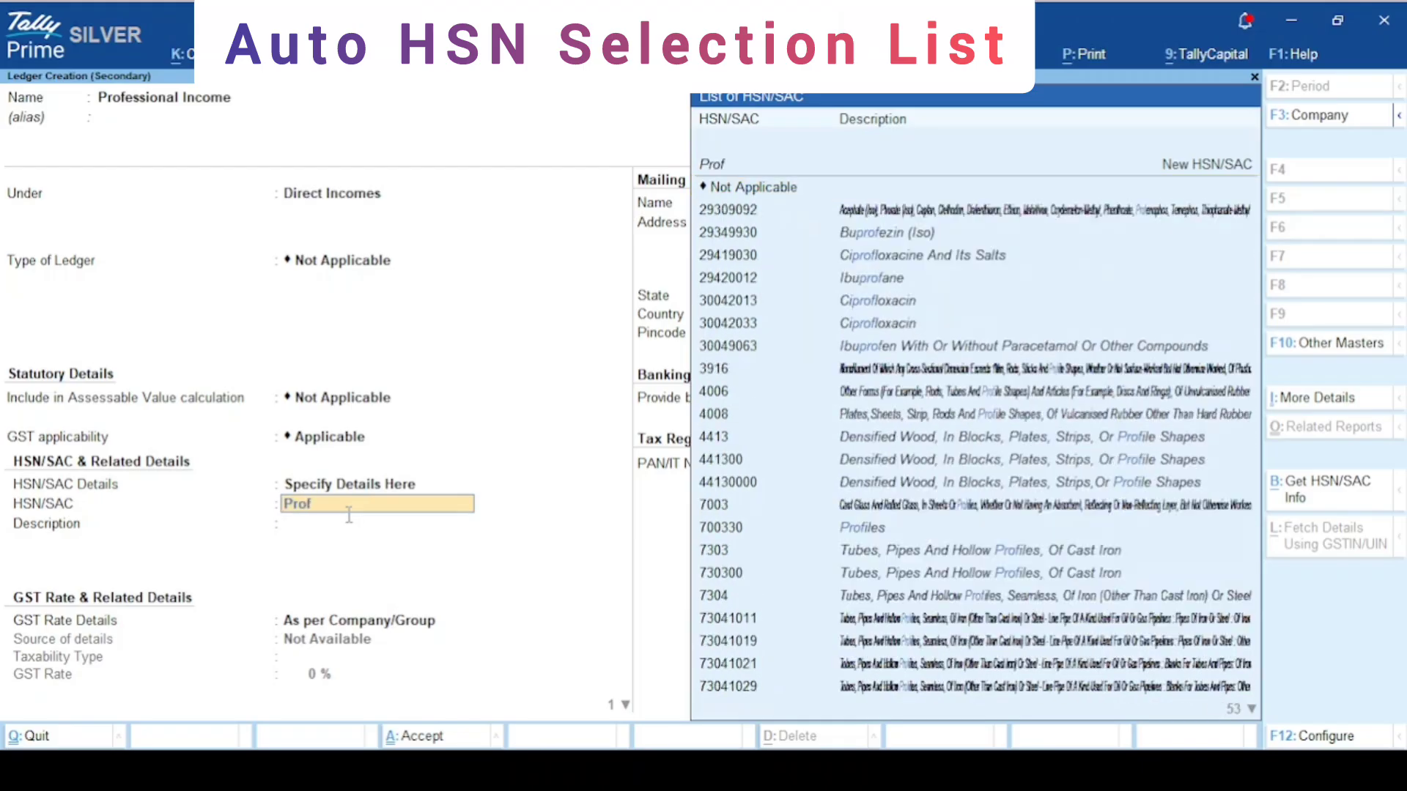
{"action": "type", "text": "ess"}
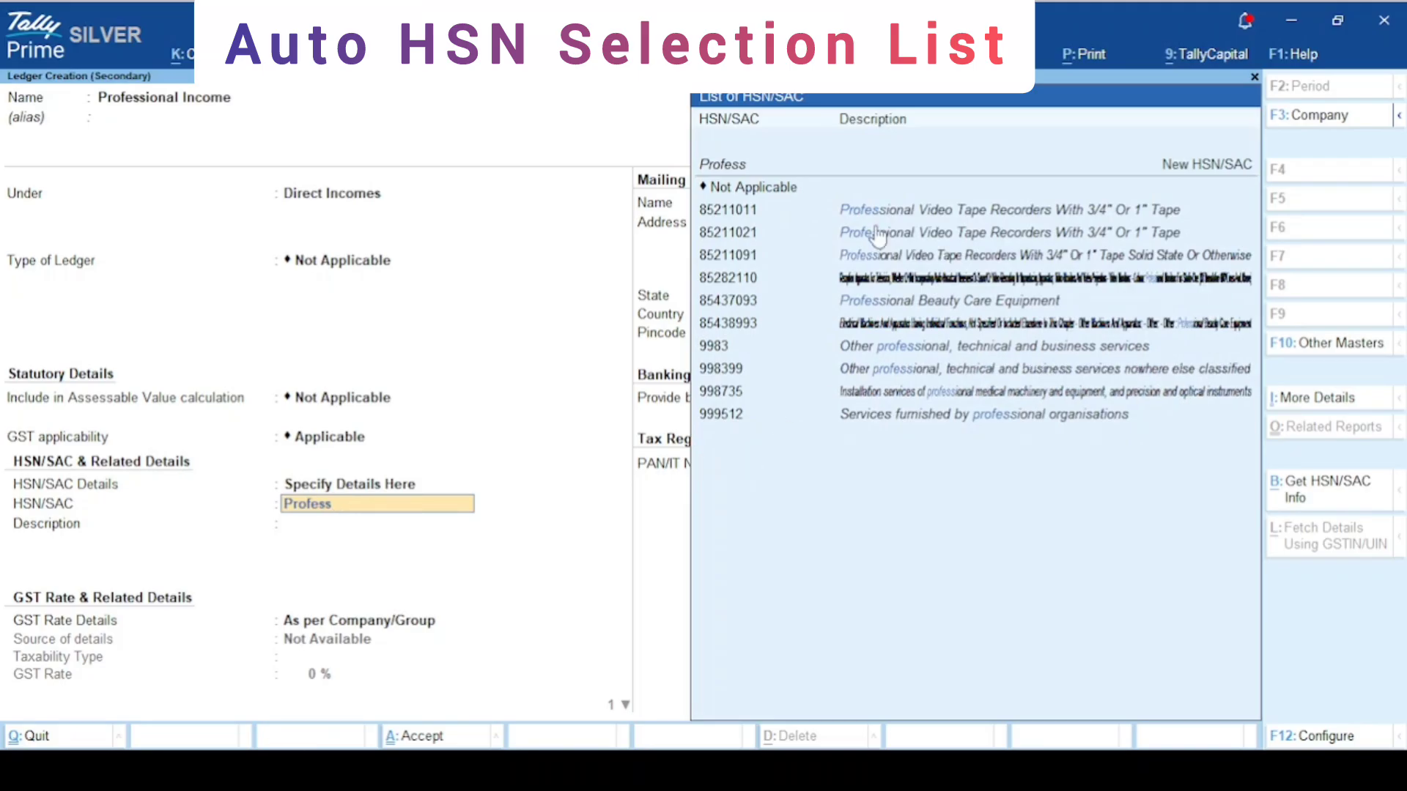
{"action": "left_click", "coordinate": [727, 355]}
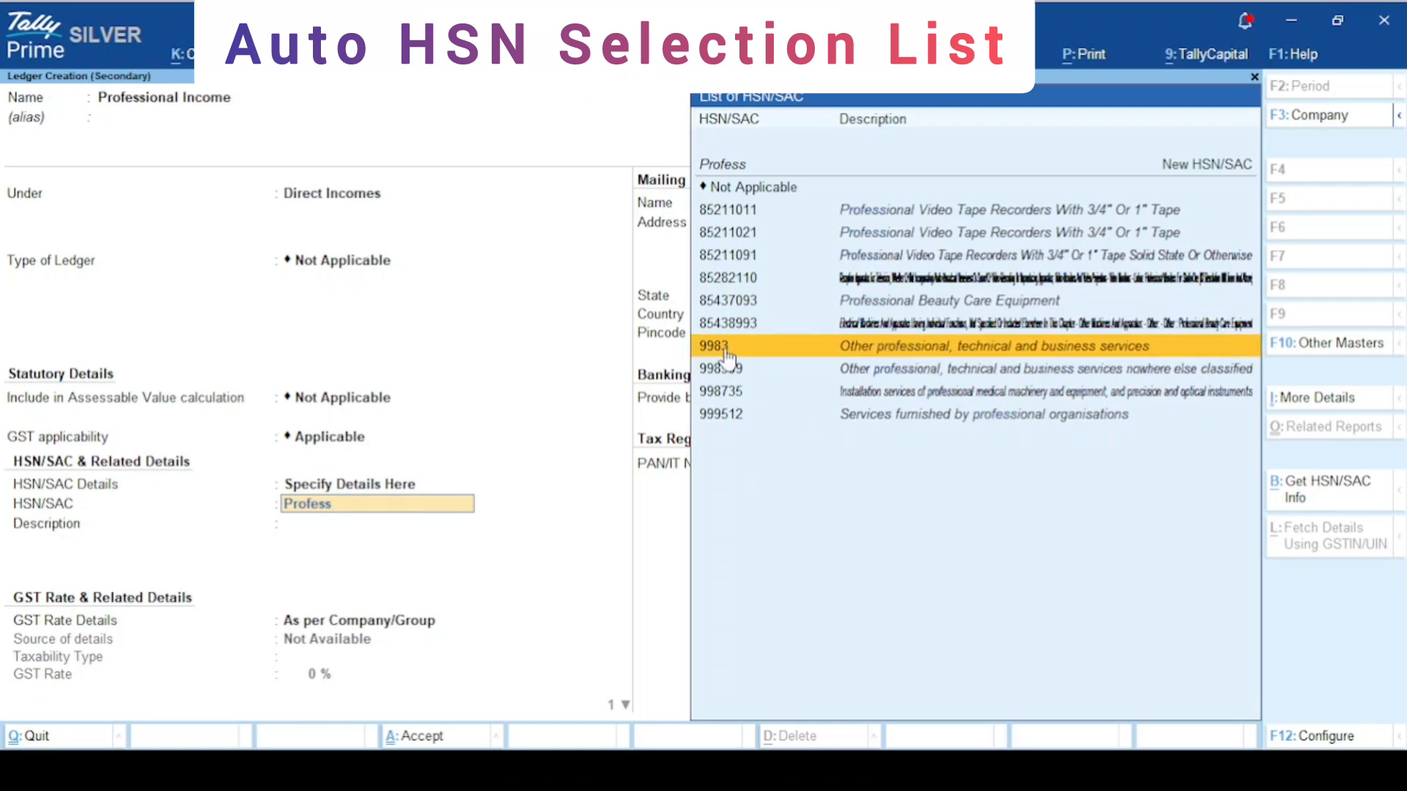
{"action": "left_click", "coordinate": [727, 353]}
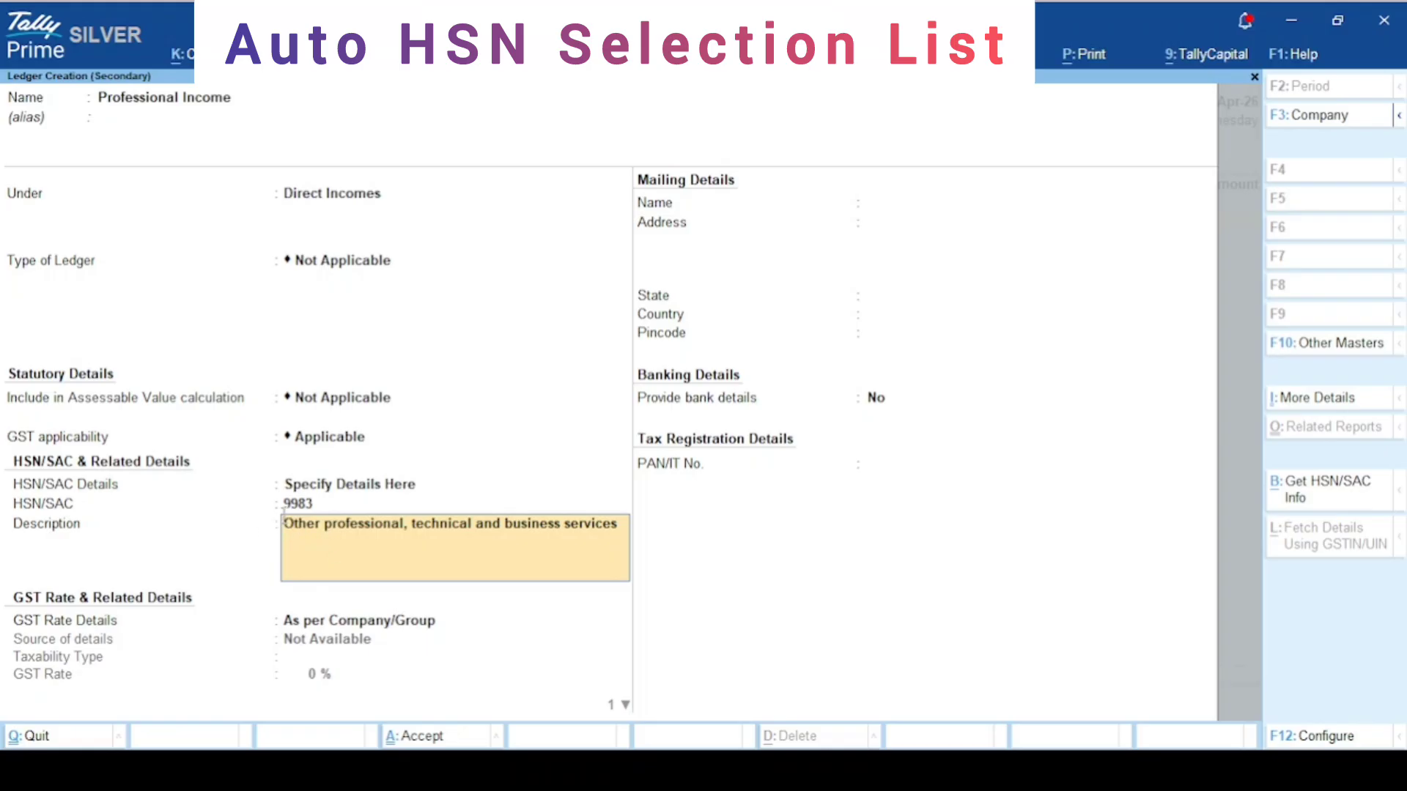
Return to the ledger's HSN/SAC code, look it up by number as 9983 and reselect Other professional, technical and business services
{"action": "key", "text": "BackSpace"}
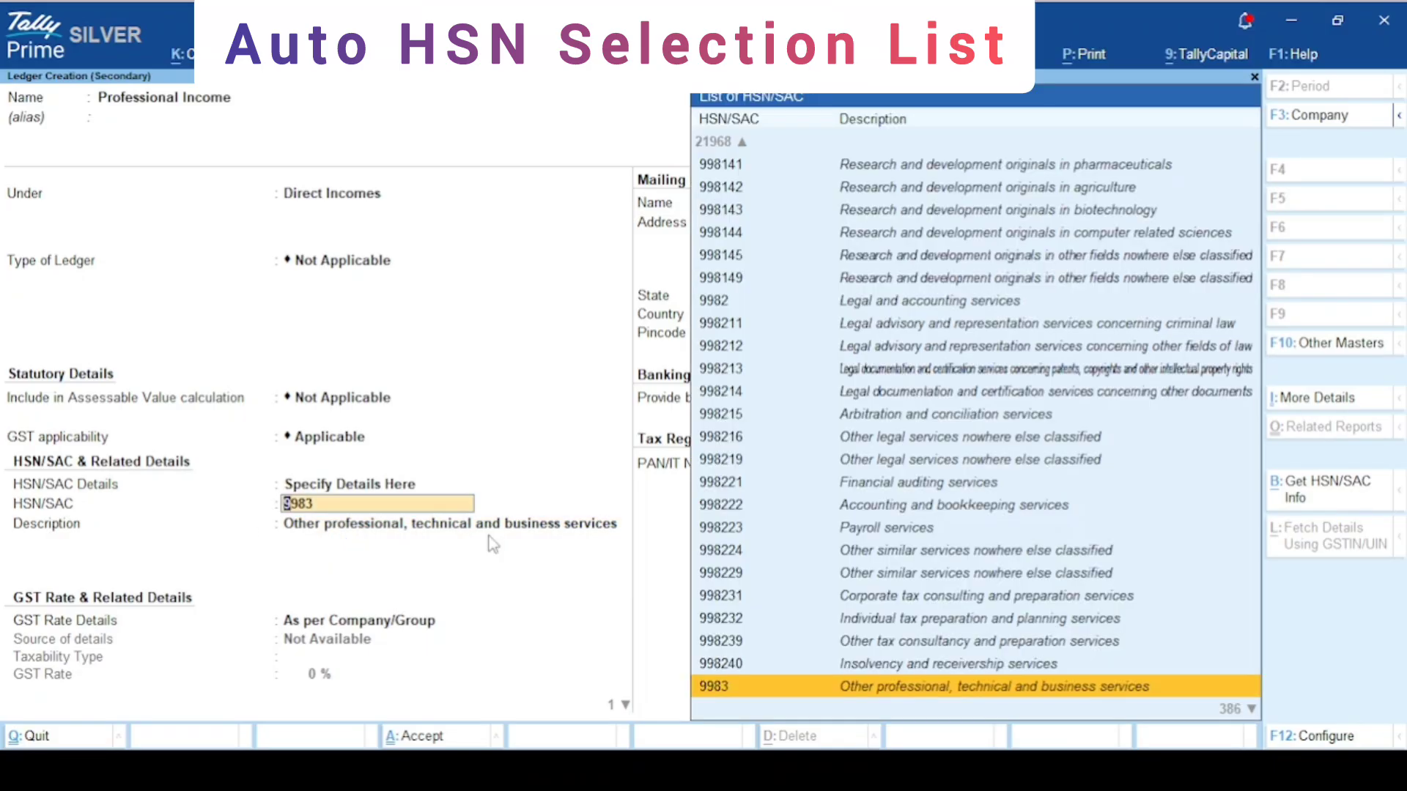
{"action": "type", "text": "9983"}
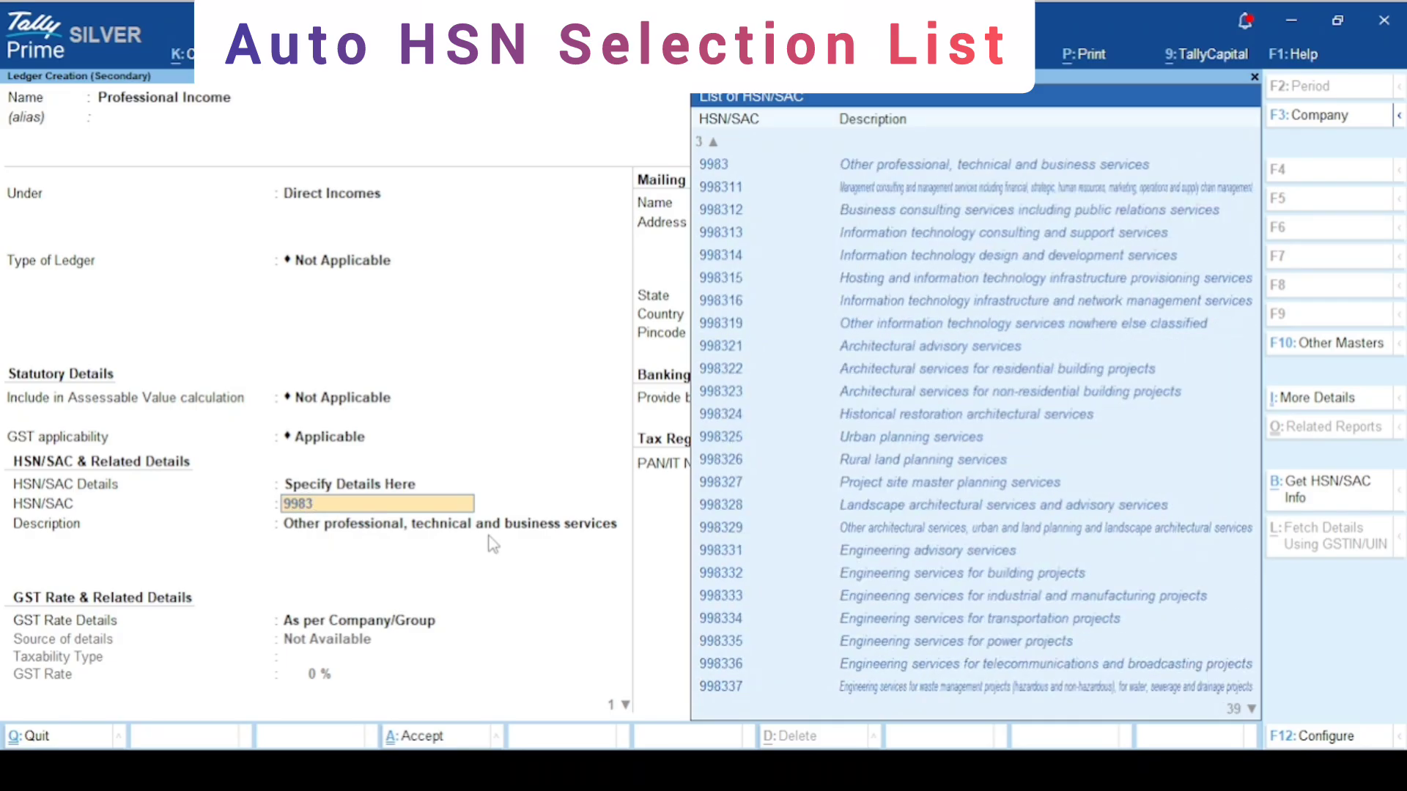
{"action": "left_click", "coordinate": [709, 174]}
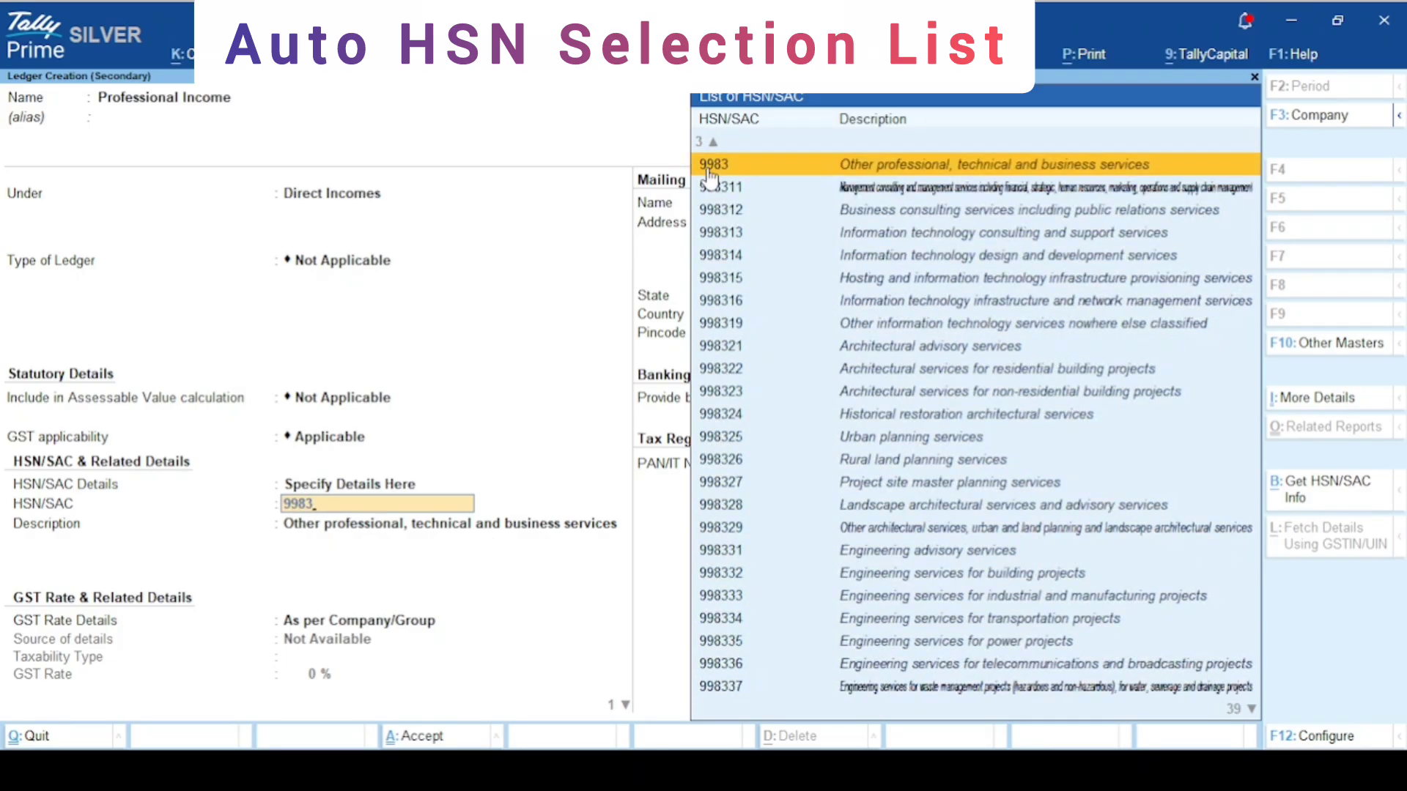
{"action": "left_click", "coordinate": [708, 174]}
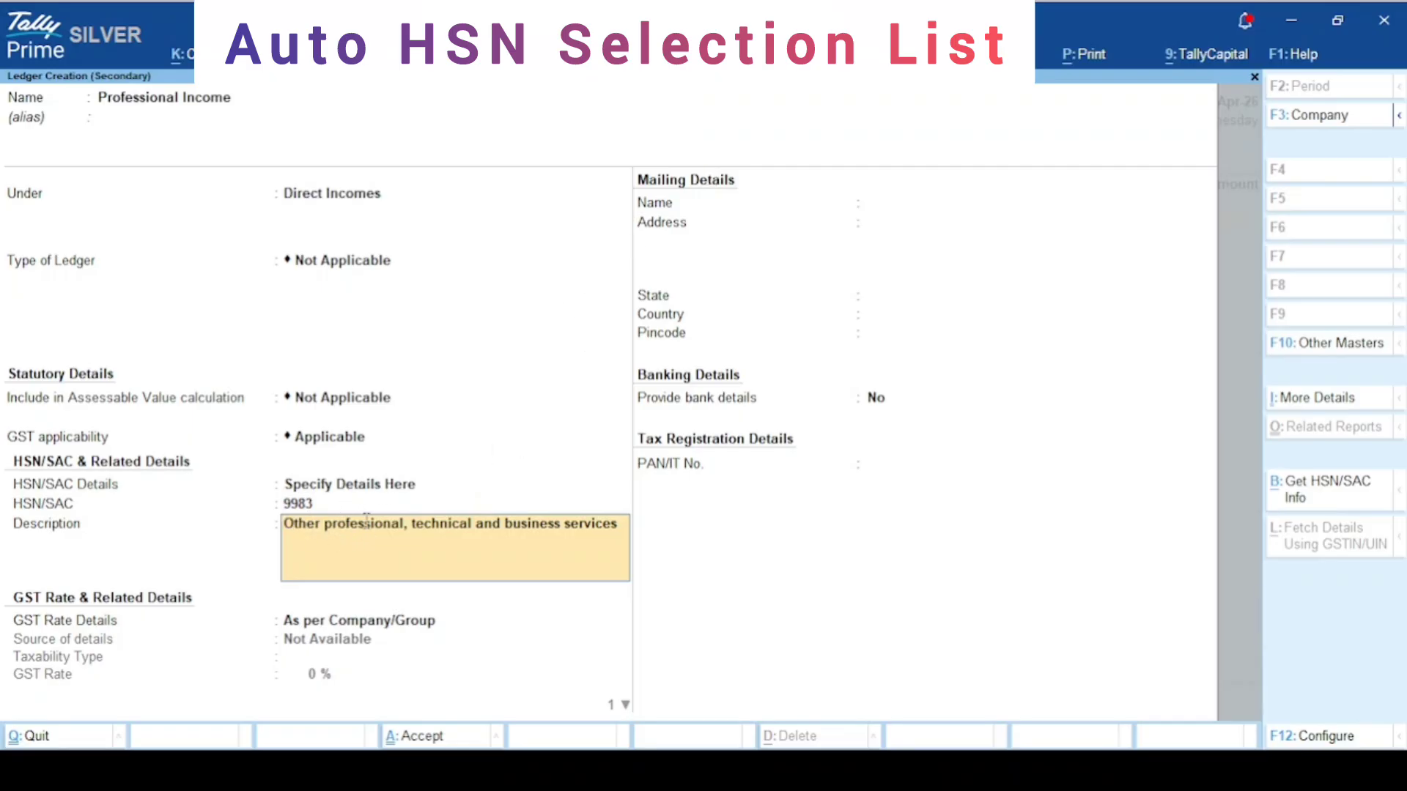
Set the ledger's GST Rate Details to Specify Details Here
{"action": "left_click", "coordinate": [349, 614]}
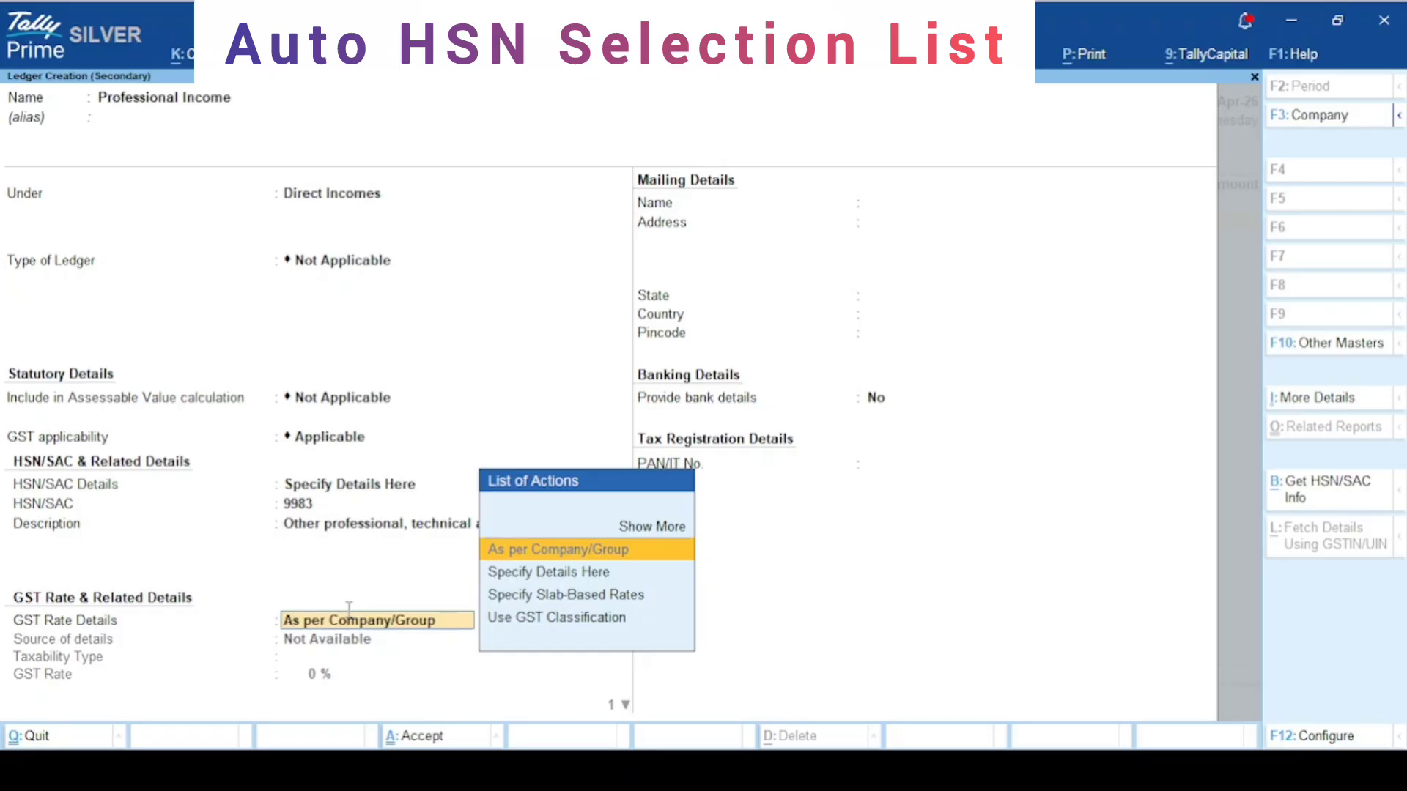
{"action": "key", "text": "Down"}
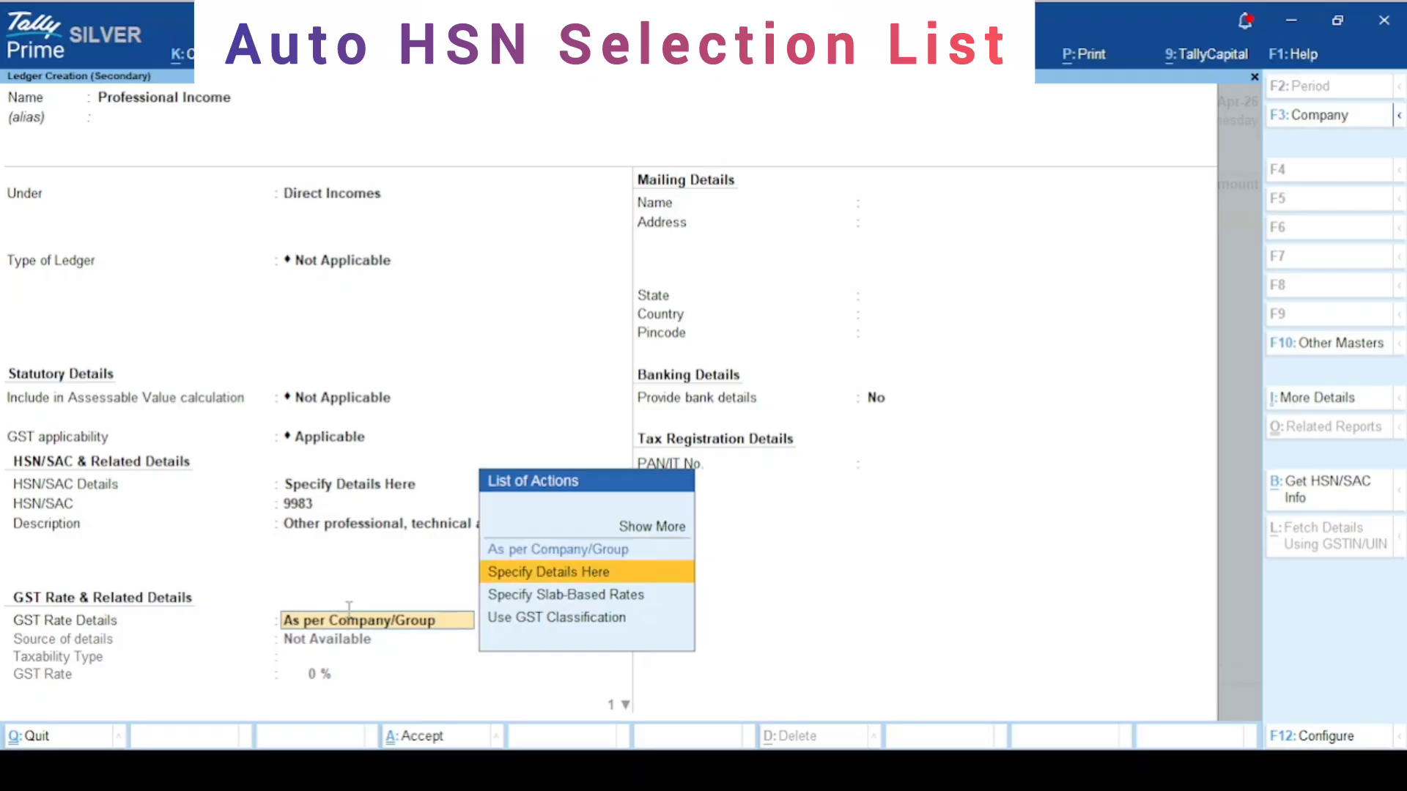
{"action": "key", "text": "Return"}
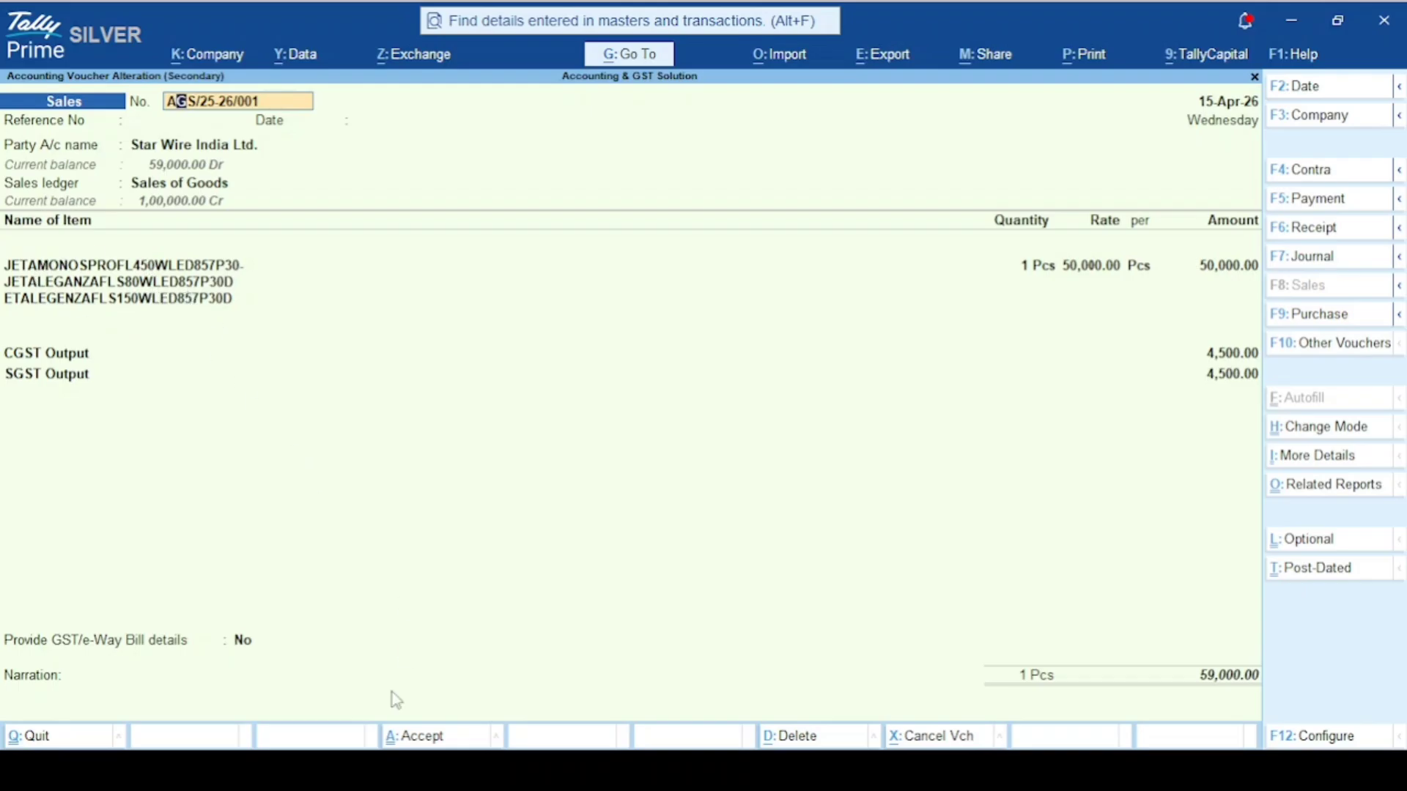
Look through the accounting and inventory master types available for alteration
{"action": "left_click", "coordinate": [375, 770]}
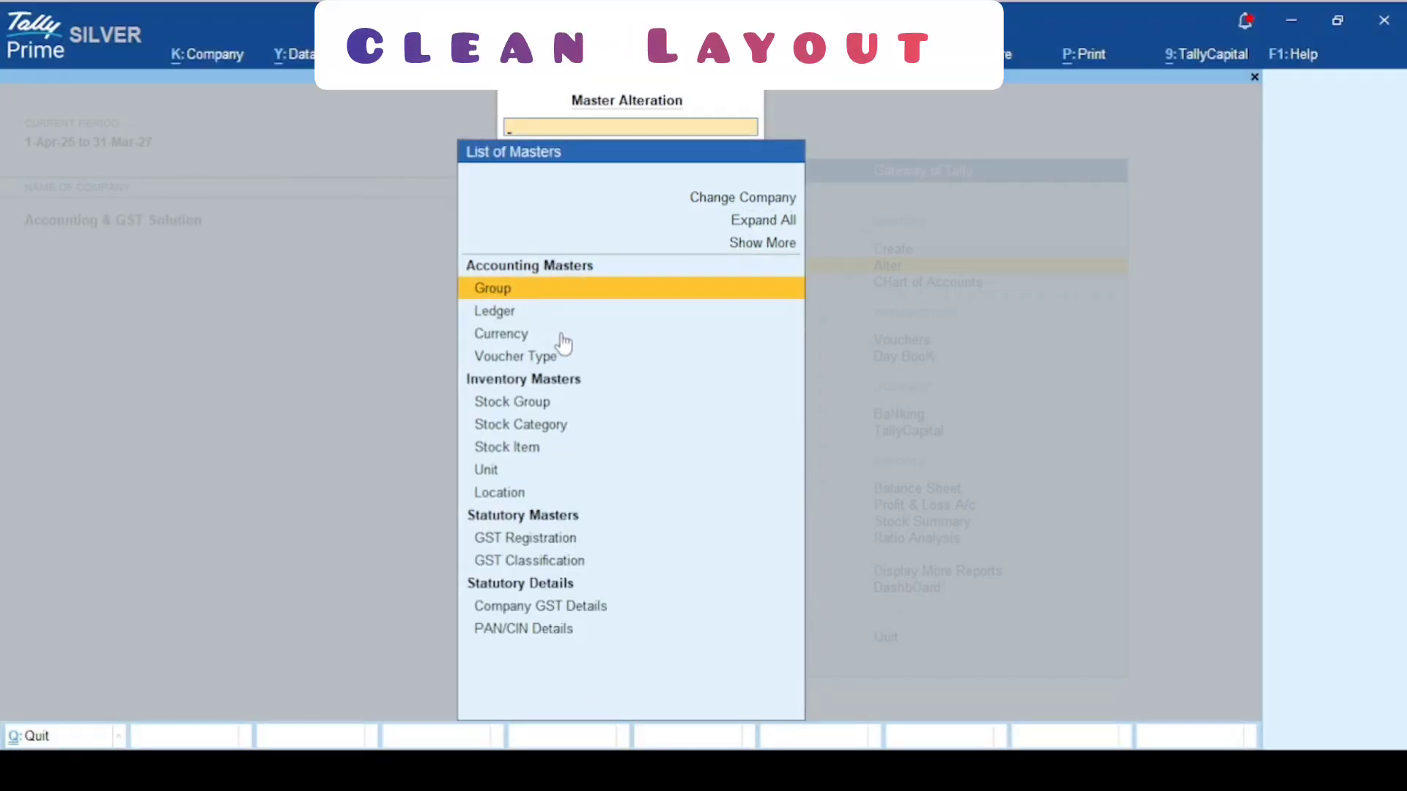
{"action": "left_click", "coordinate": [529, 314]}
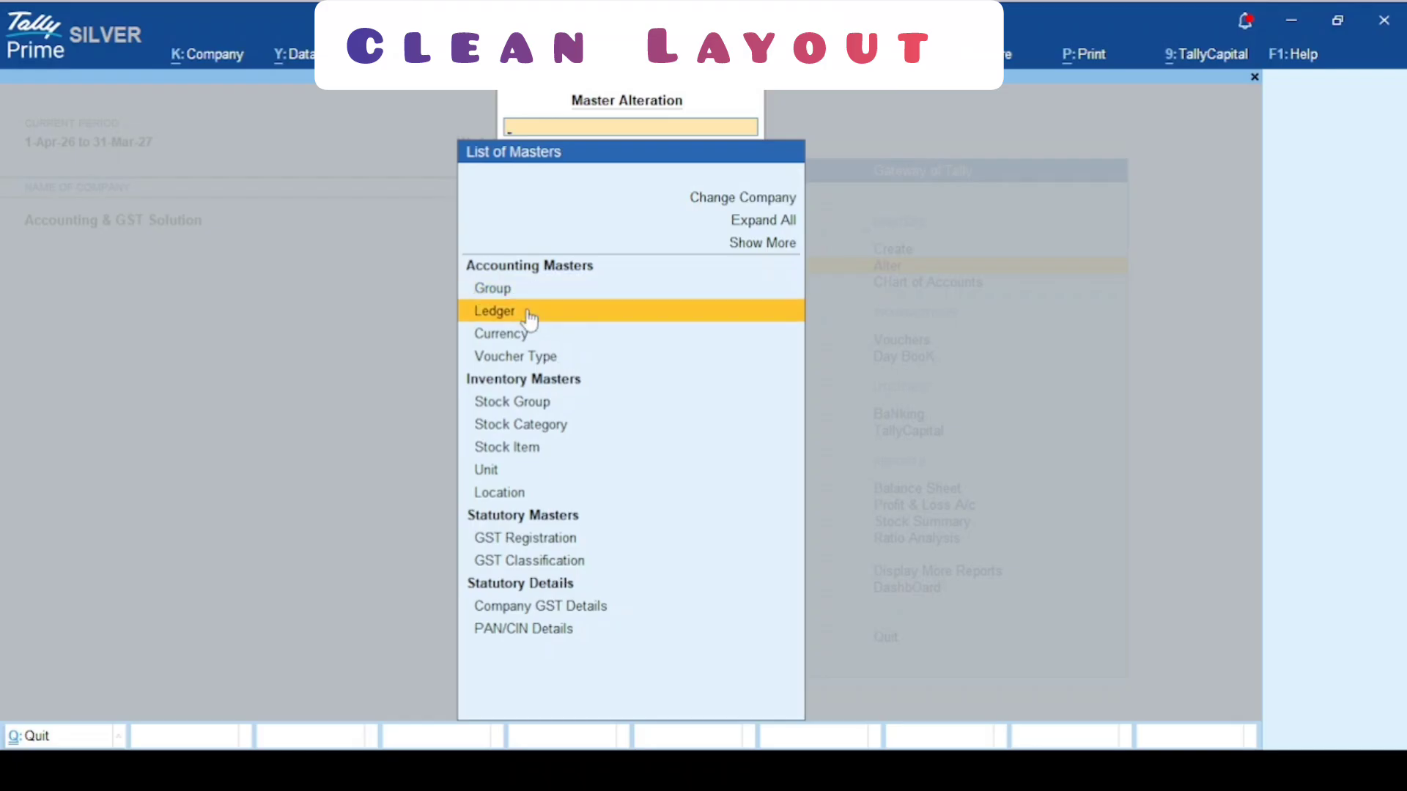
{"action": "key", "text": "Down"}
{"action": "key", "text": "Down"}
{"action": "key", "text": "Down"}
{"action": "key", "text": "Down"}
{"action": "key", "text": "Down"}
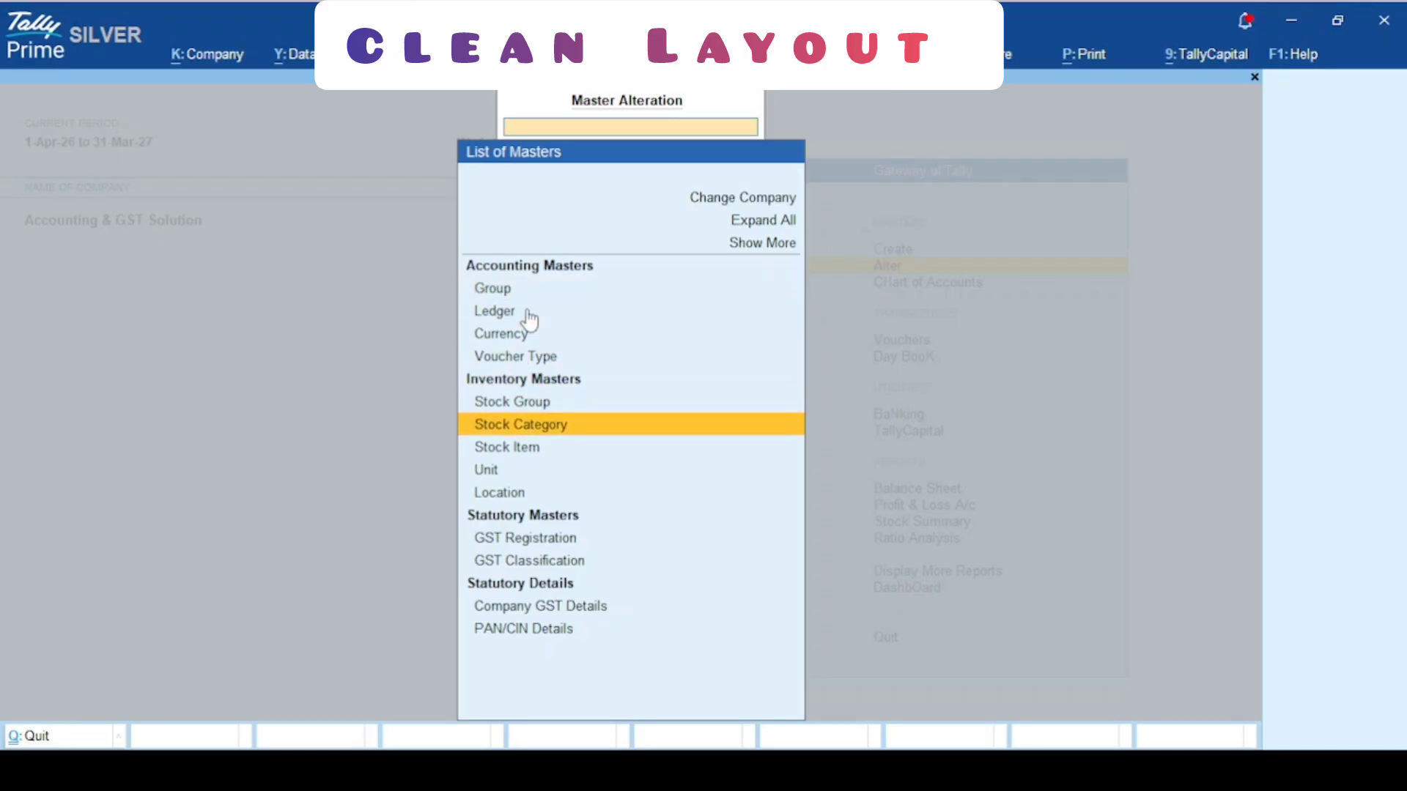
{"action": "key", "text": "Down"}
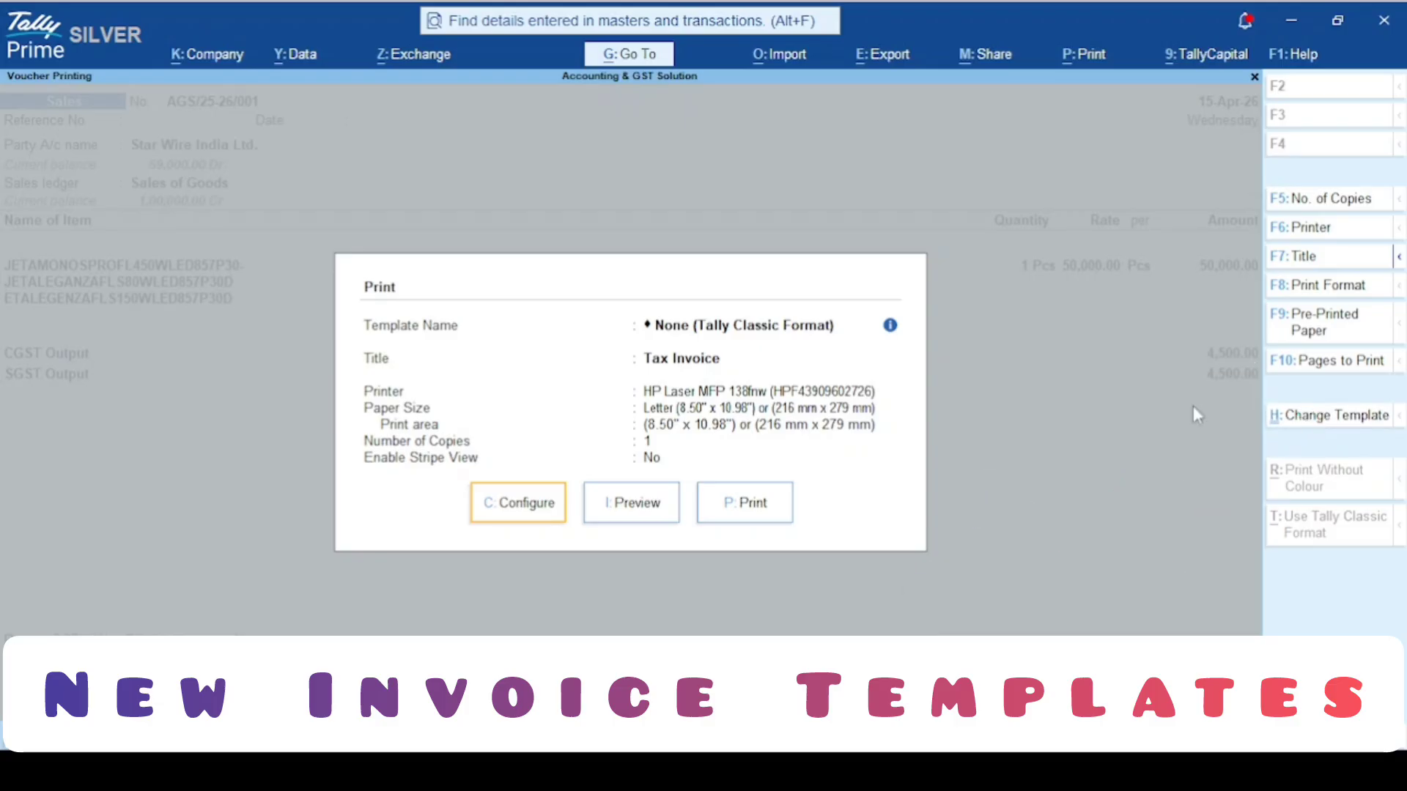
Open the invoice templates for the sales voucher's printout and browse to Template 3
{"action": "key", "text": "ctrl+h"}
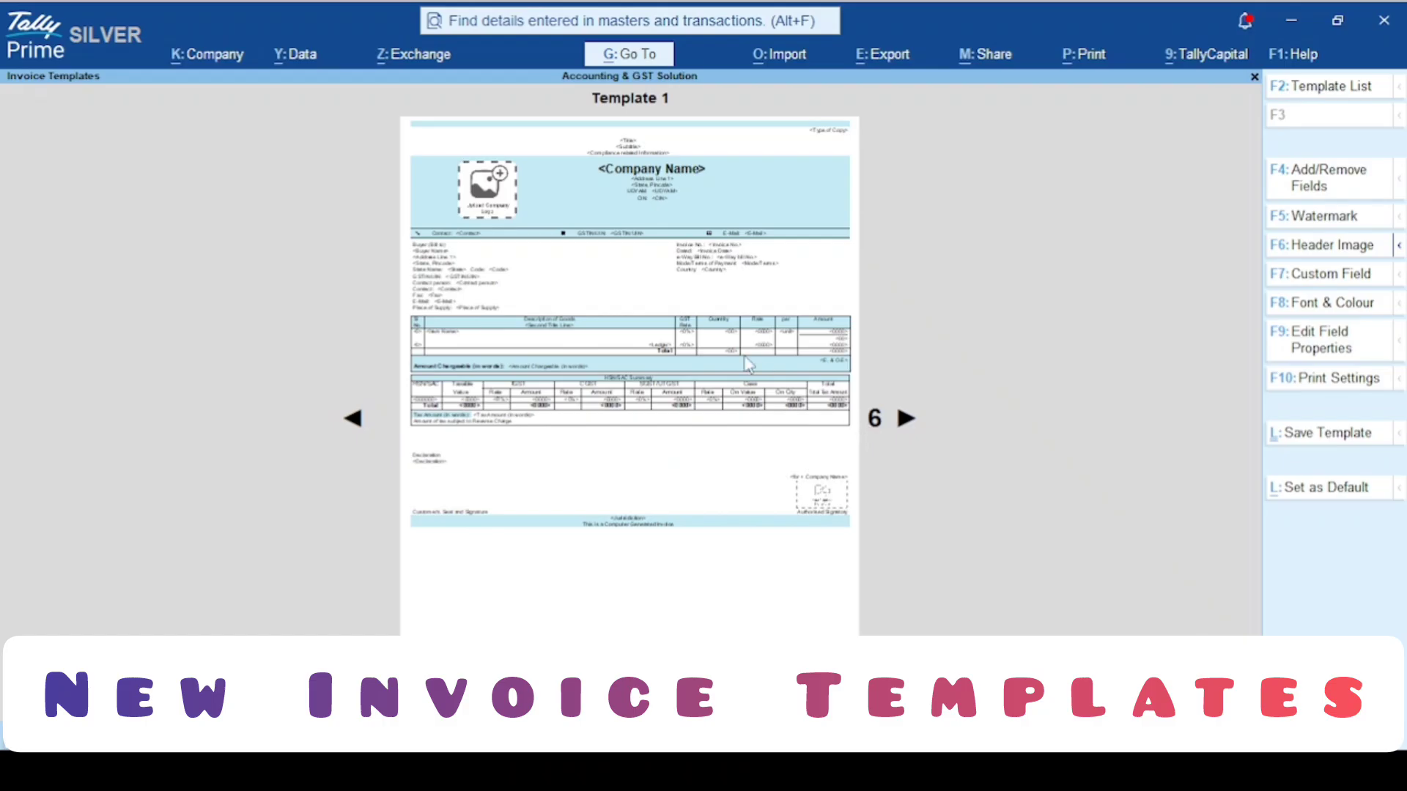
{"action": "left_click", "coordinate": [906, 419]}
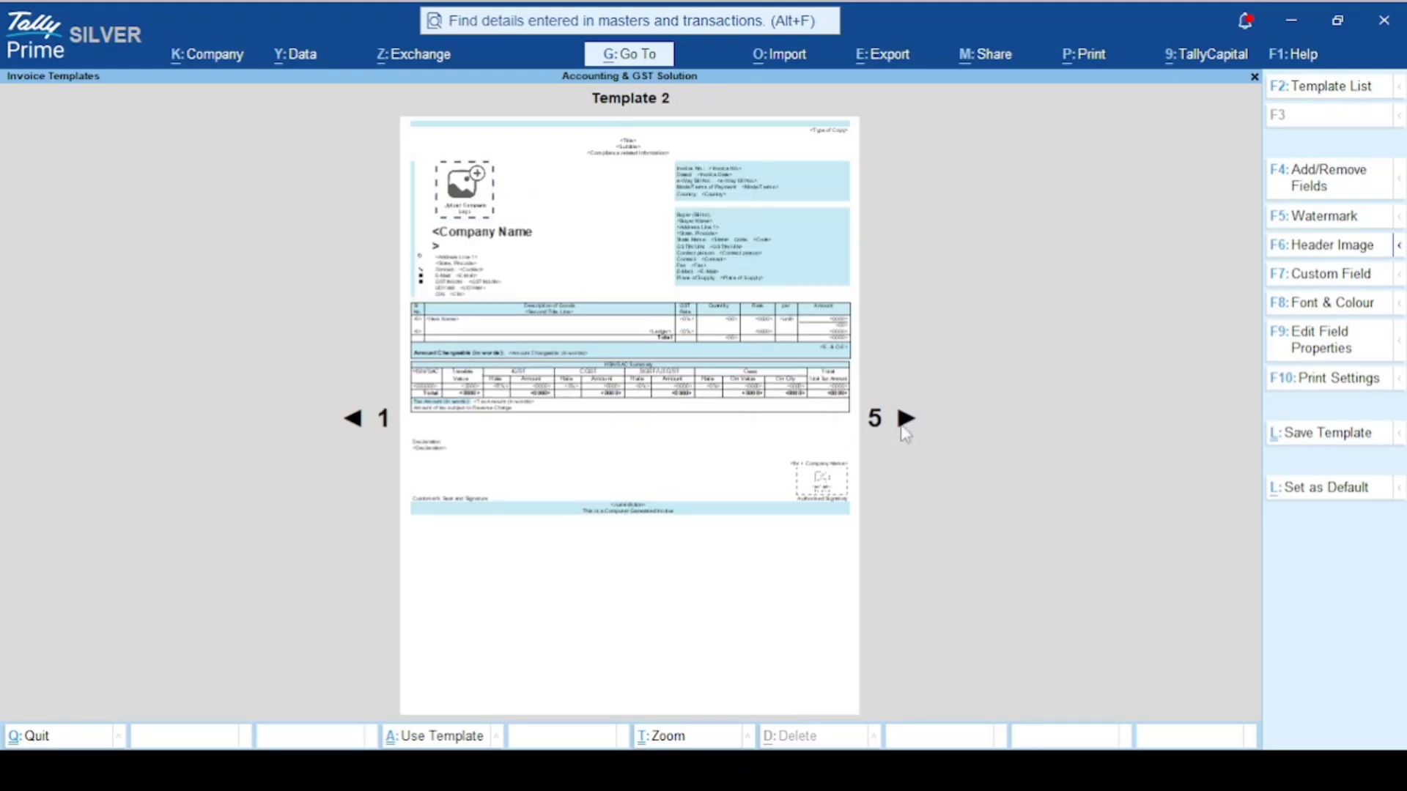
{"action": "left_click", "coordinate": [906, 421]}
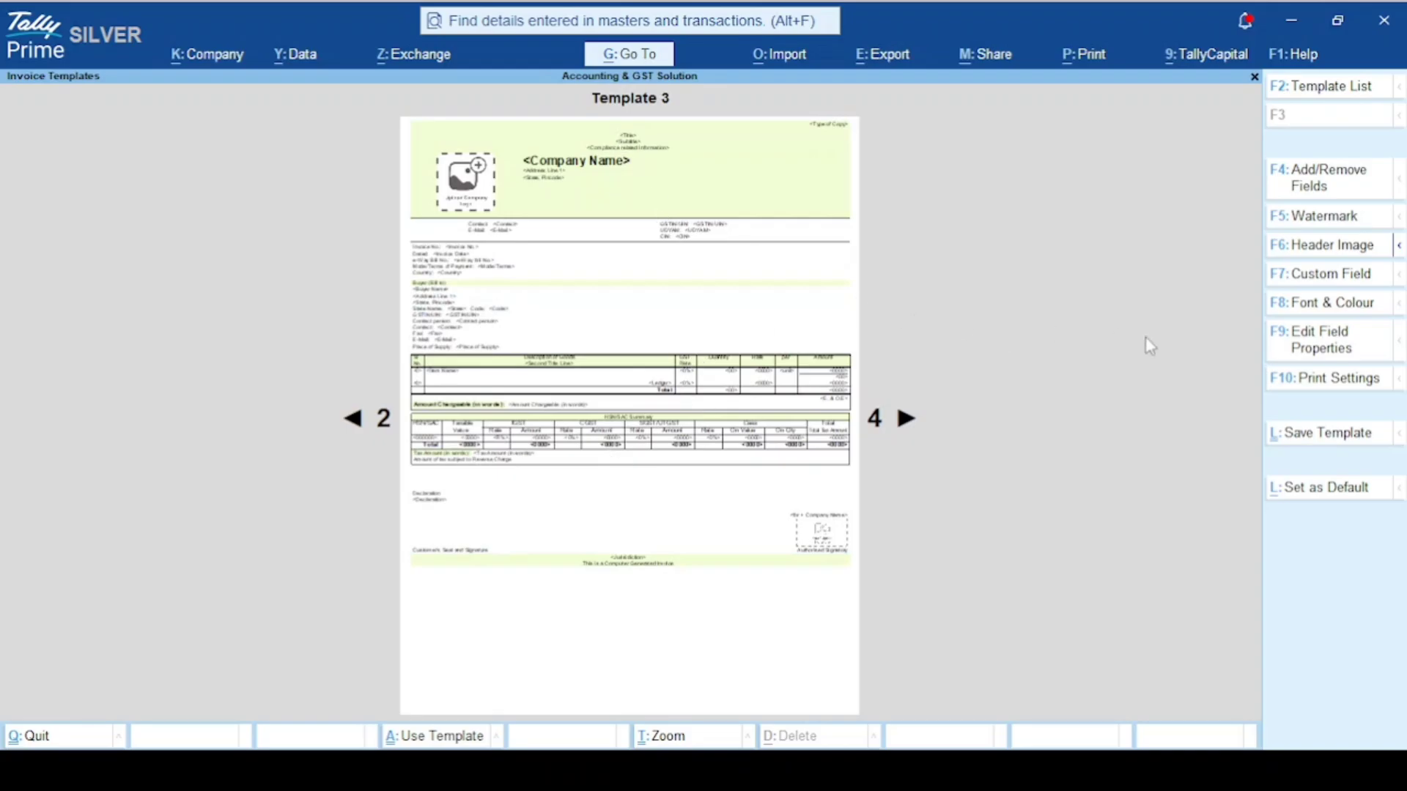
Edit the field properties of Template 3, making the Subtitle bold and leaving Italic at No
{"action": "left_click", "coordinate": [1295, 346]}
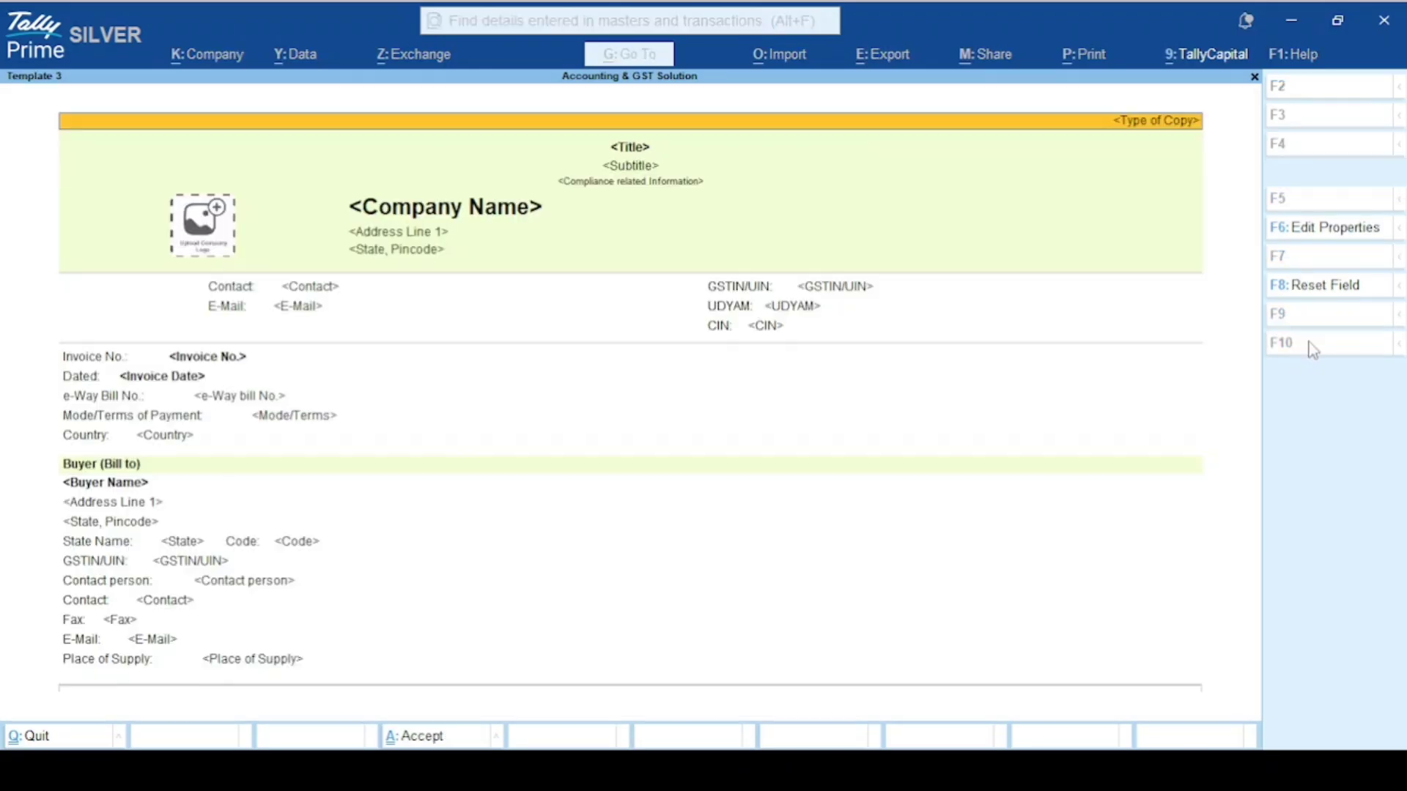
{"action": "key", "text": "Down"}
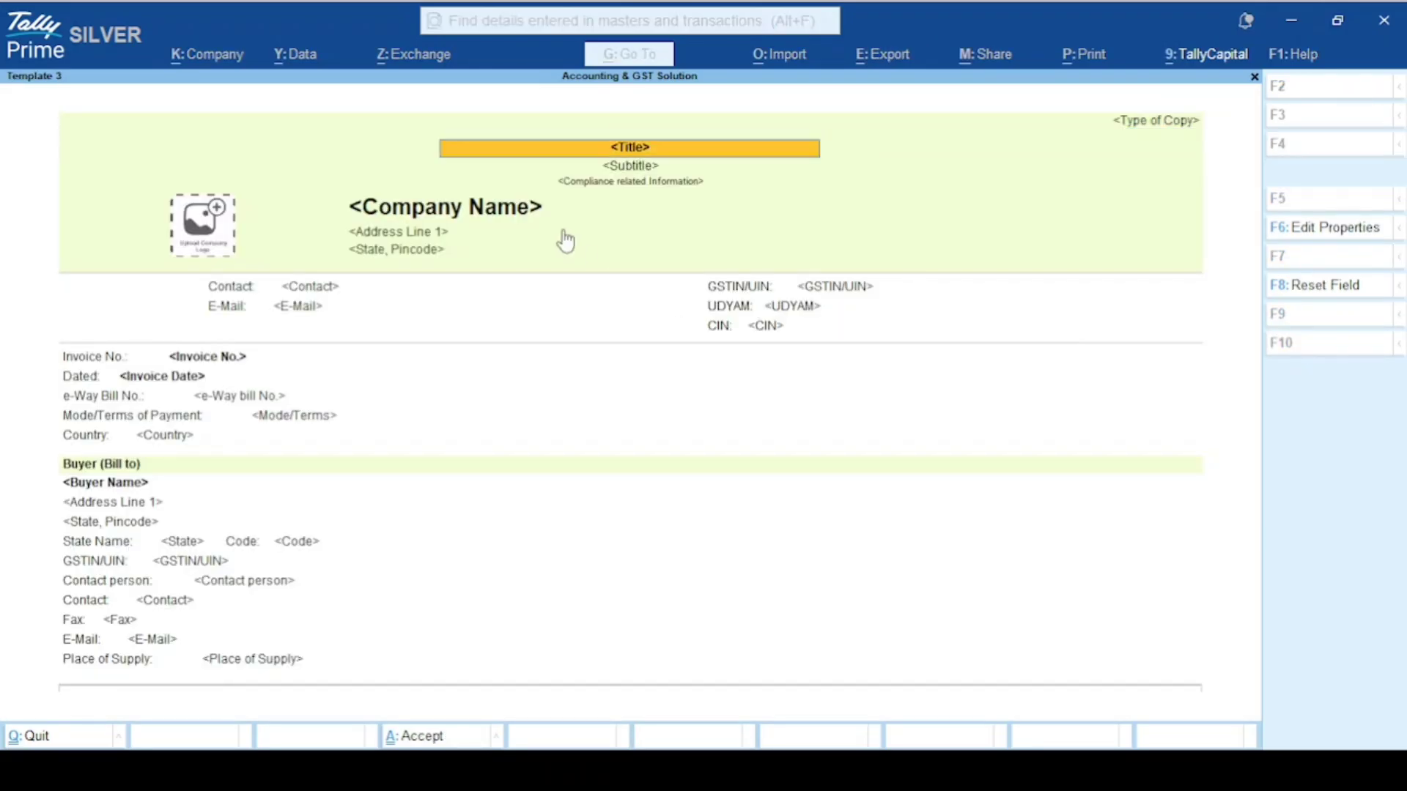
{"action": "key", "text": "Down"}
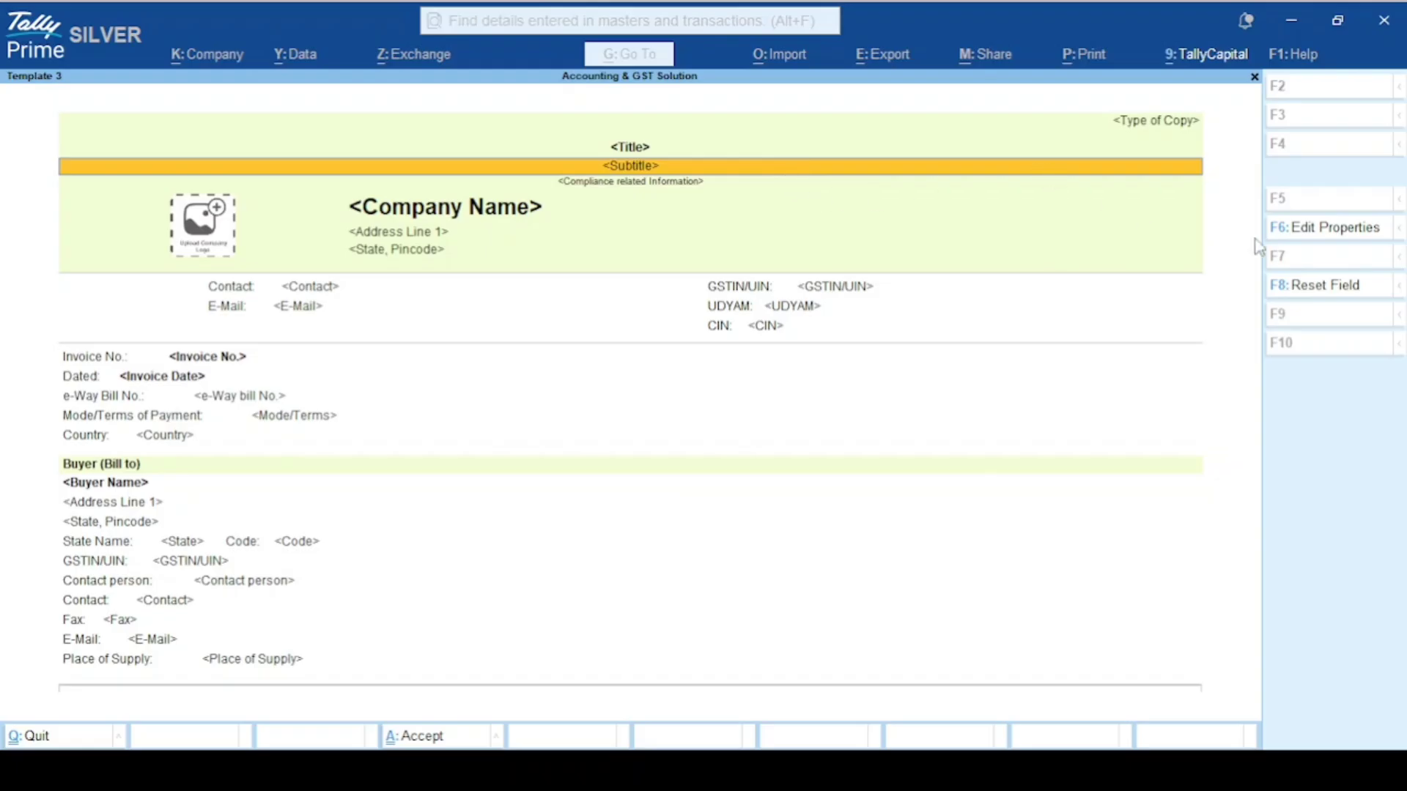
{"action": "left_click", "coordinate": [1327, 229]}
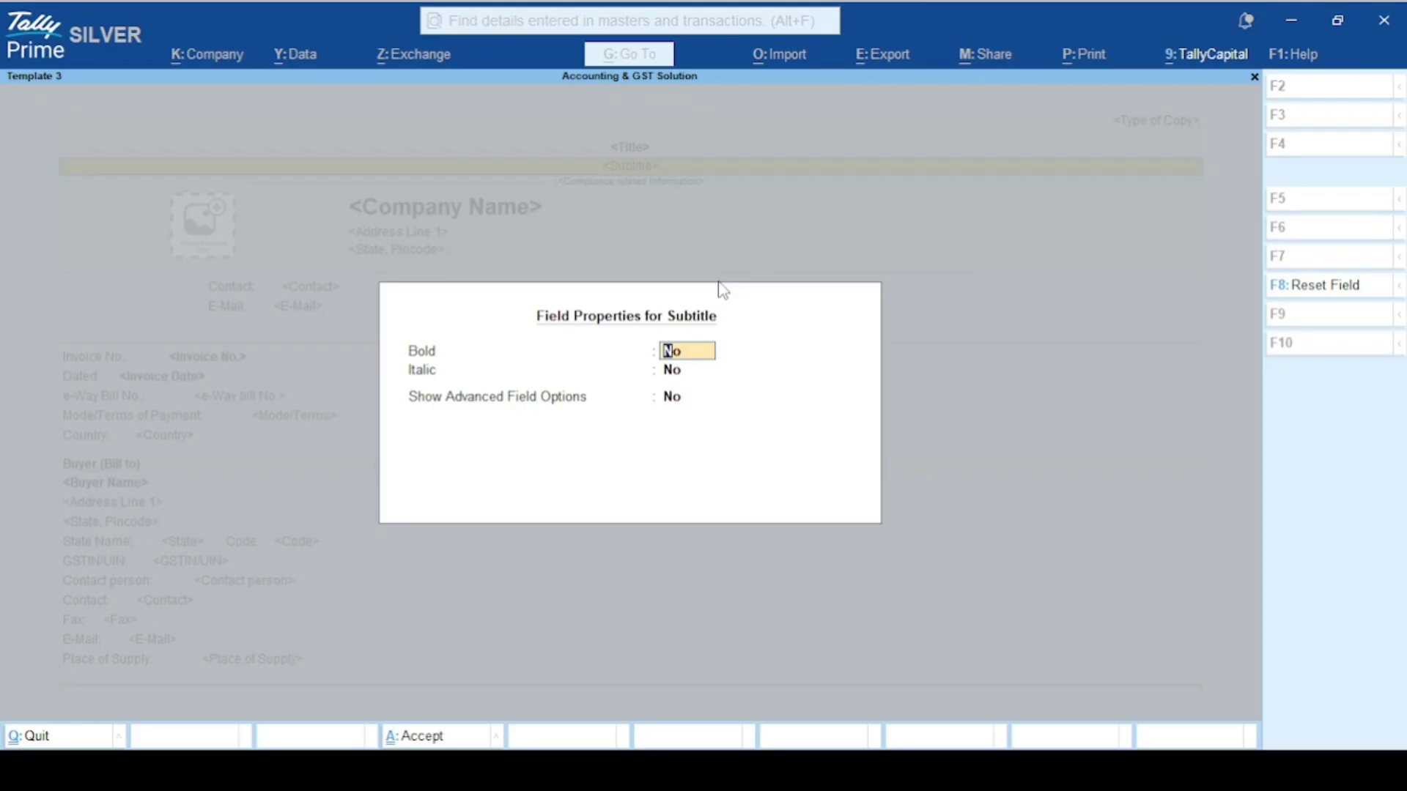
{"action": "key", "text": "Return"}
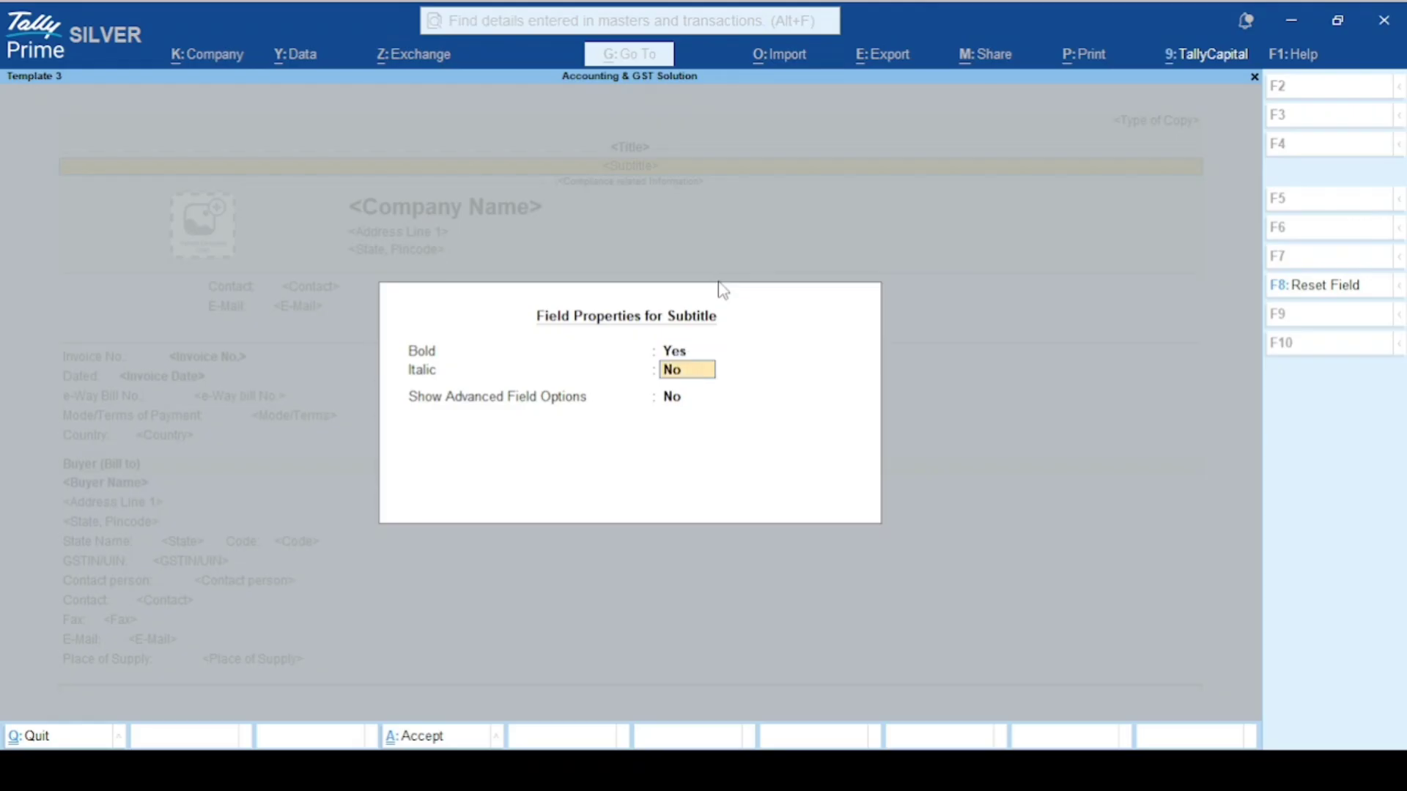
{"action": "key", "text": "Return"}
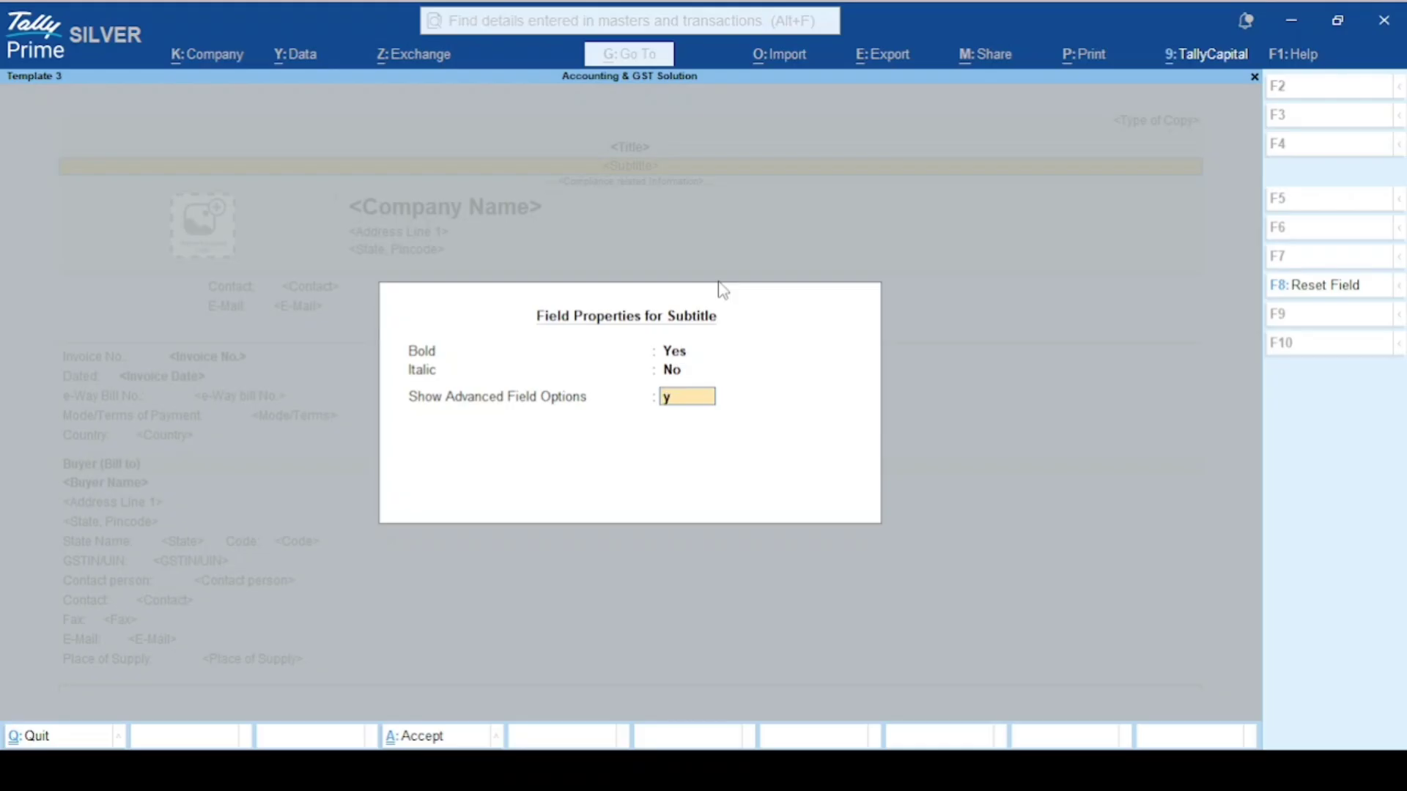
Enable the Subtitle's advanced field options, keep its font settings and set its background colour to Vital Red
{"action": "key", "text": "Return"}
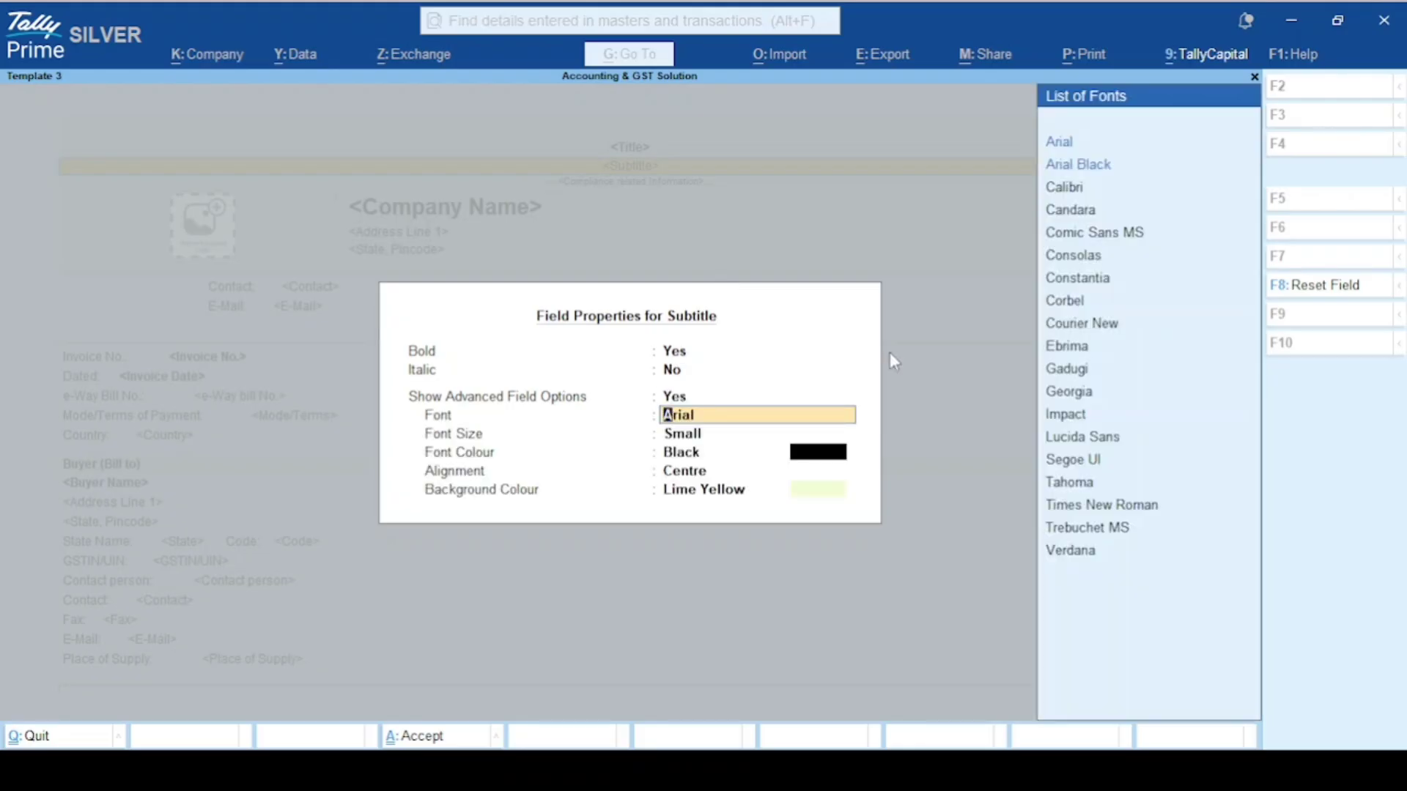
{"action": "key", "text": "Return"}
{"action": "key", "text": "Return"}
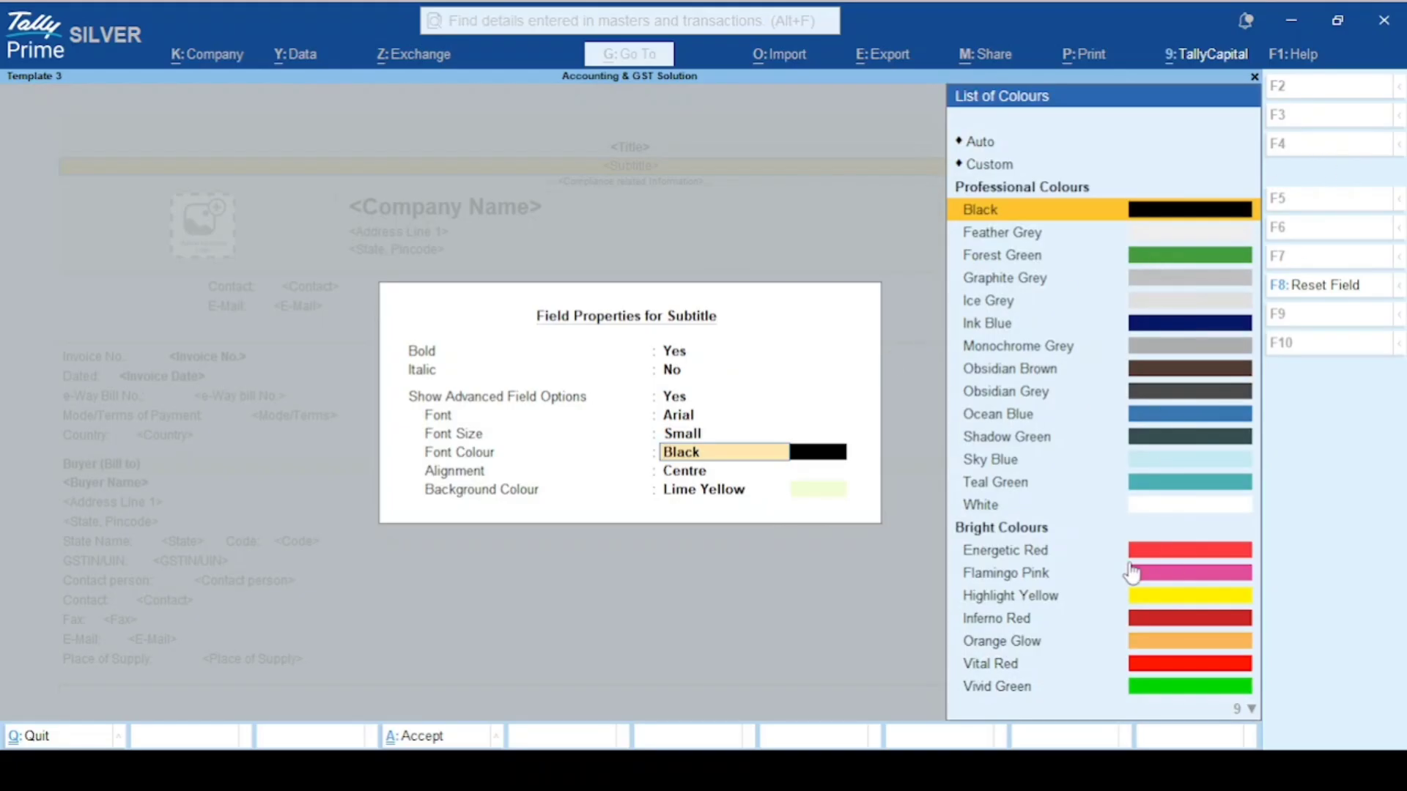
{"action": "left_click", "coordinate": [724, 472]}
{"action": "key", "text": "Return"}
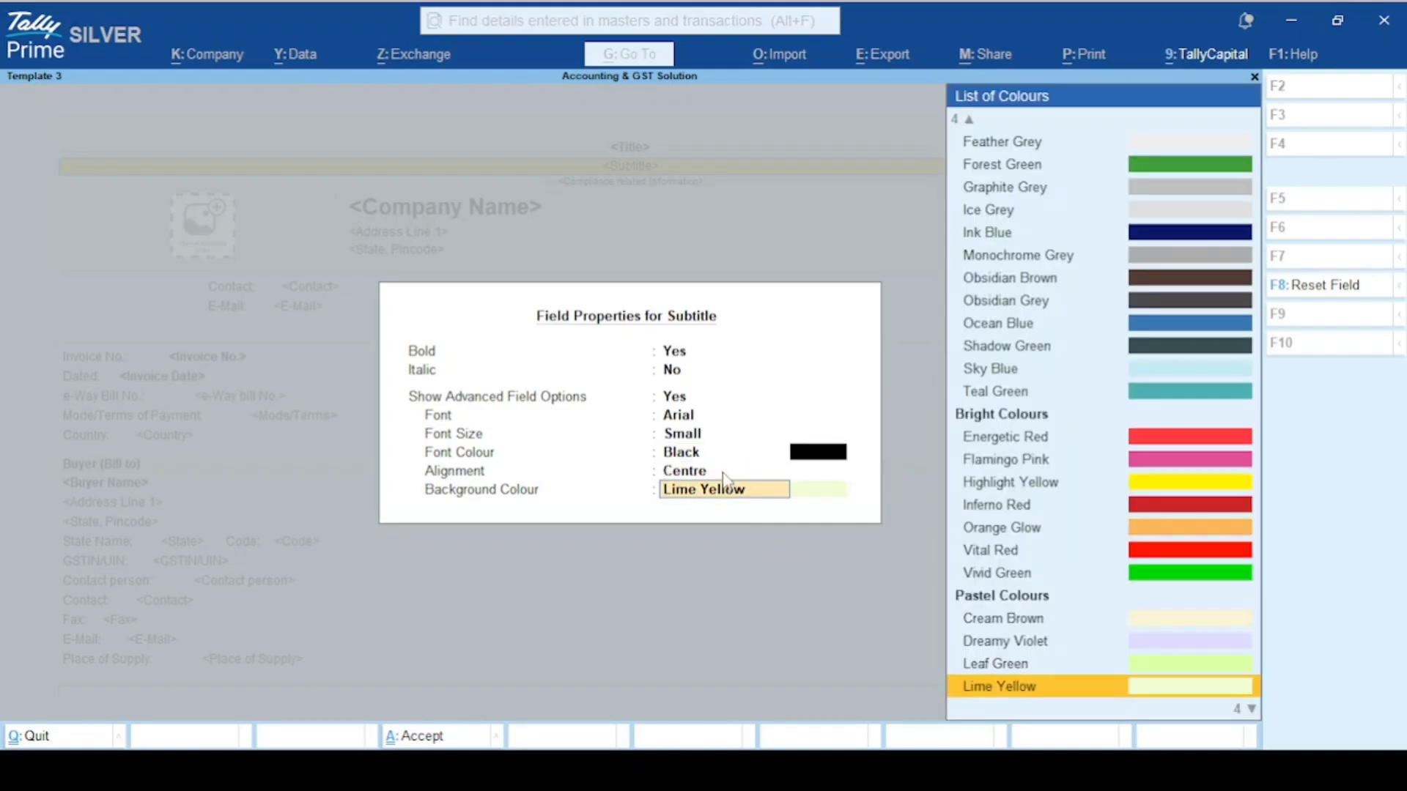
{"action": "left_click", "coordinate": [1182, 556]}
{"action": "key", "text": "Down"}
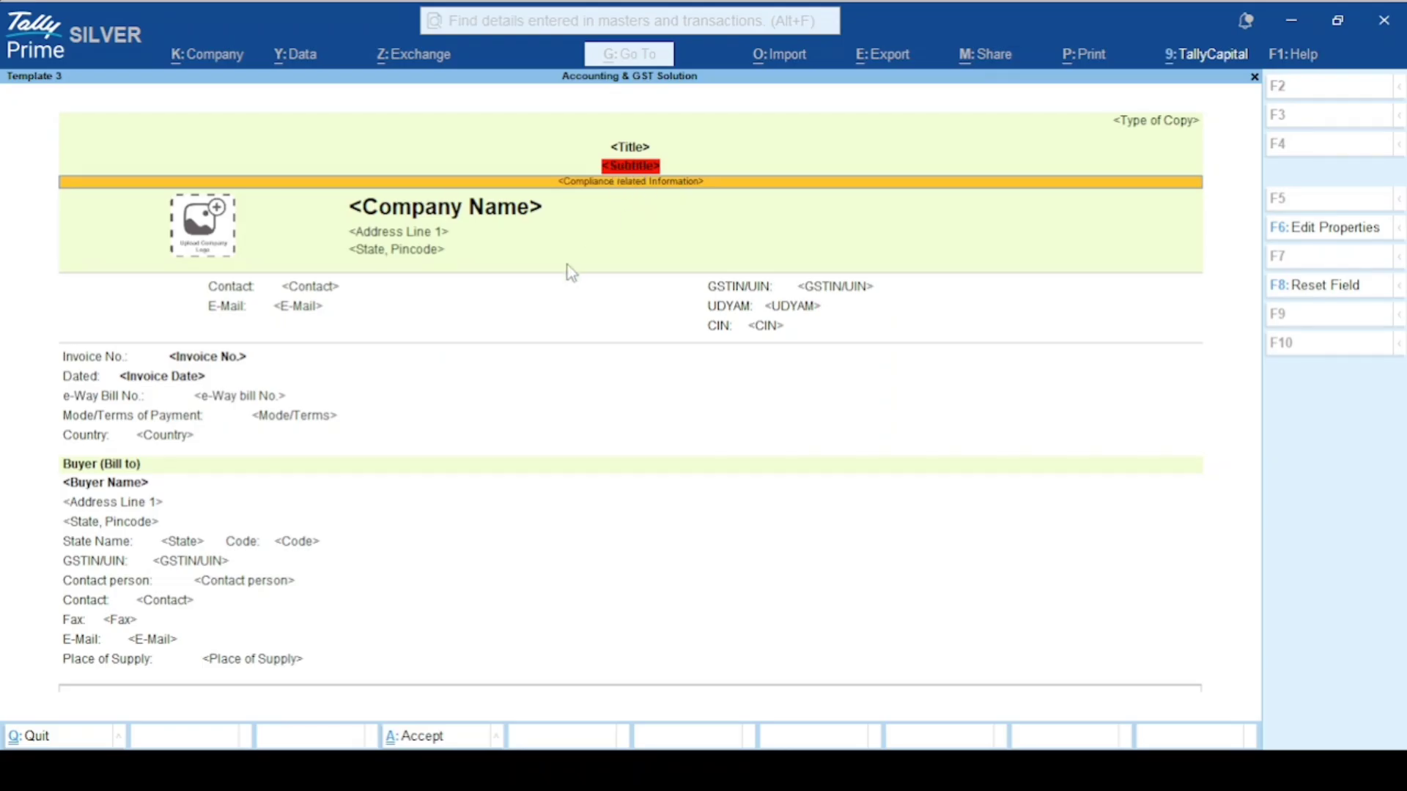
Look through the template's other editable fields, from the company details down to Mode/Terms of Payment
{"action": "key", "text": "Down"}
{"action": "key", "text": "Down"}
{"action": "key", "text": "Down"}
{"action": "key", "text": "Down"}
{"action": "key", "text": "Down"}
{"action": "key", "text": "Down"}
{"action": "key", "text": "Down"}
{"action": "key", "text": "Down"}
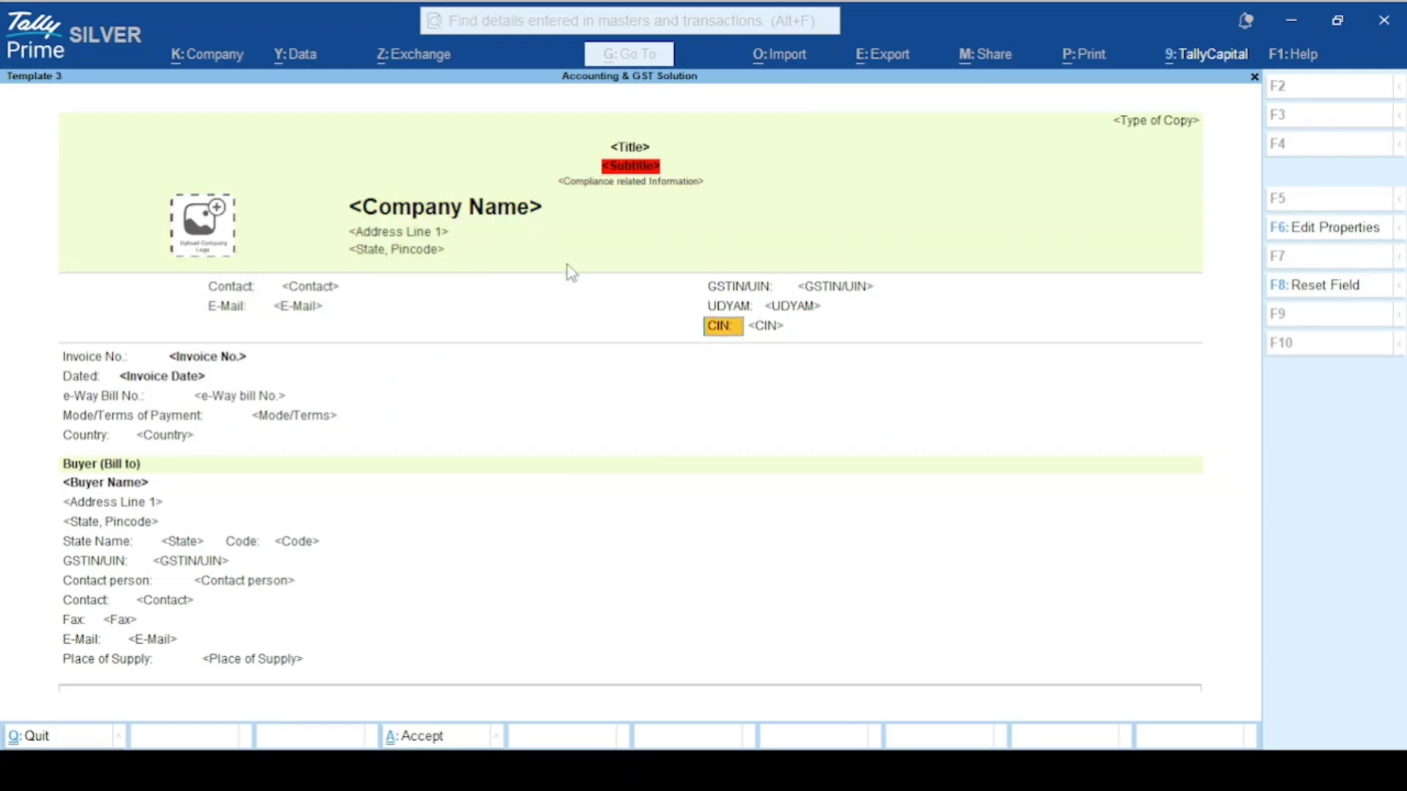
{"action": "key", "text": "Down"}
{"action": "key", "text": "Down"}
{"action": "key", "text": "Down"}
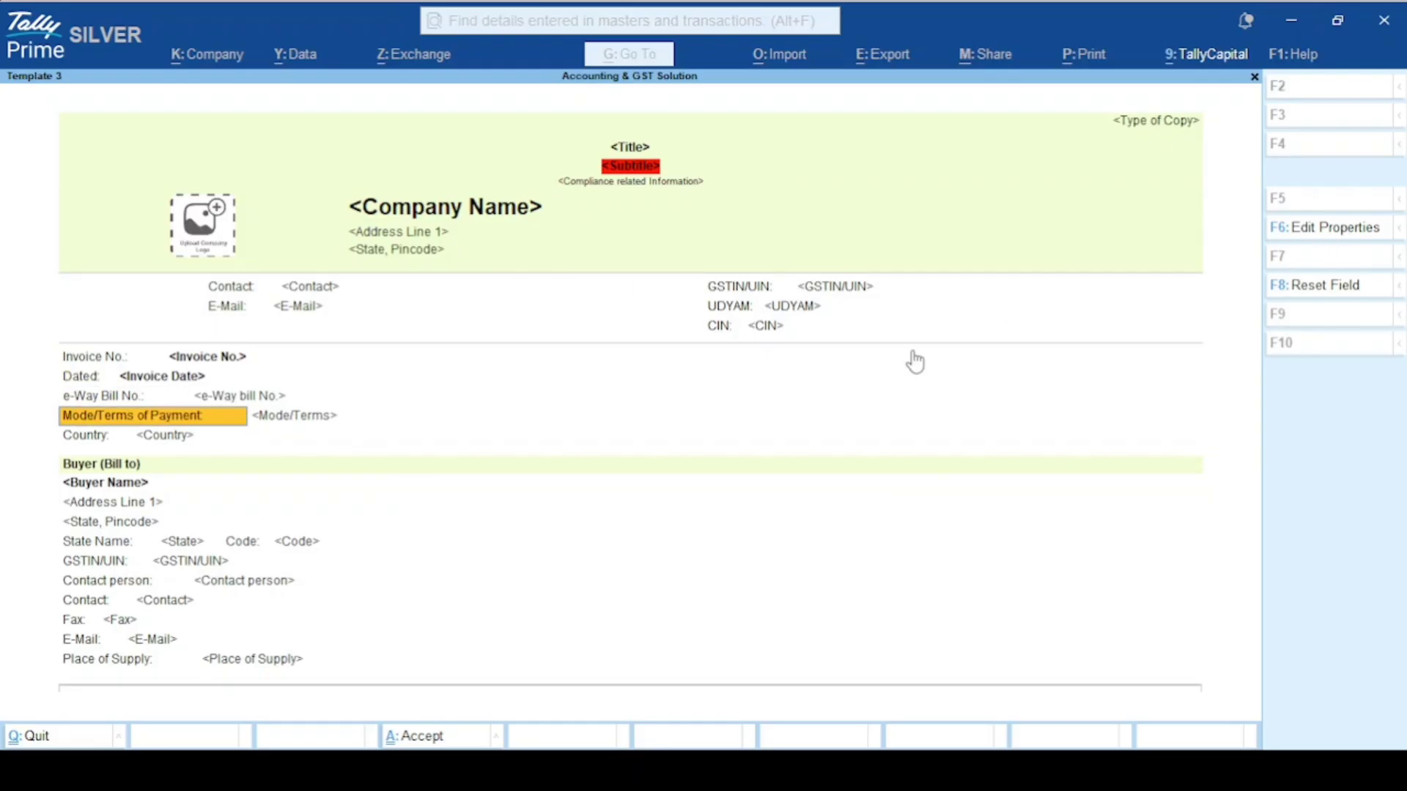
Save the customised Template 3 as "Template 3 - User Template", default for all Sales, without additional configuration
{"action": "key", "text": "Escape"}
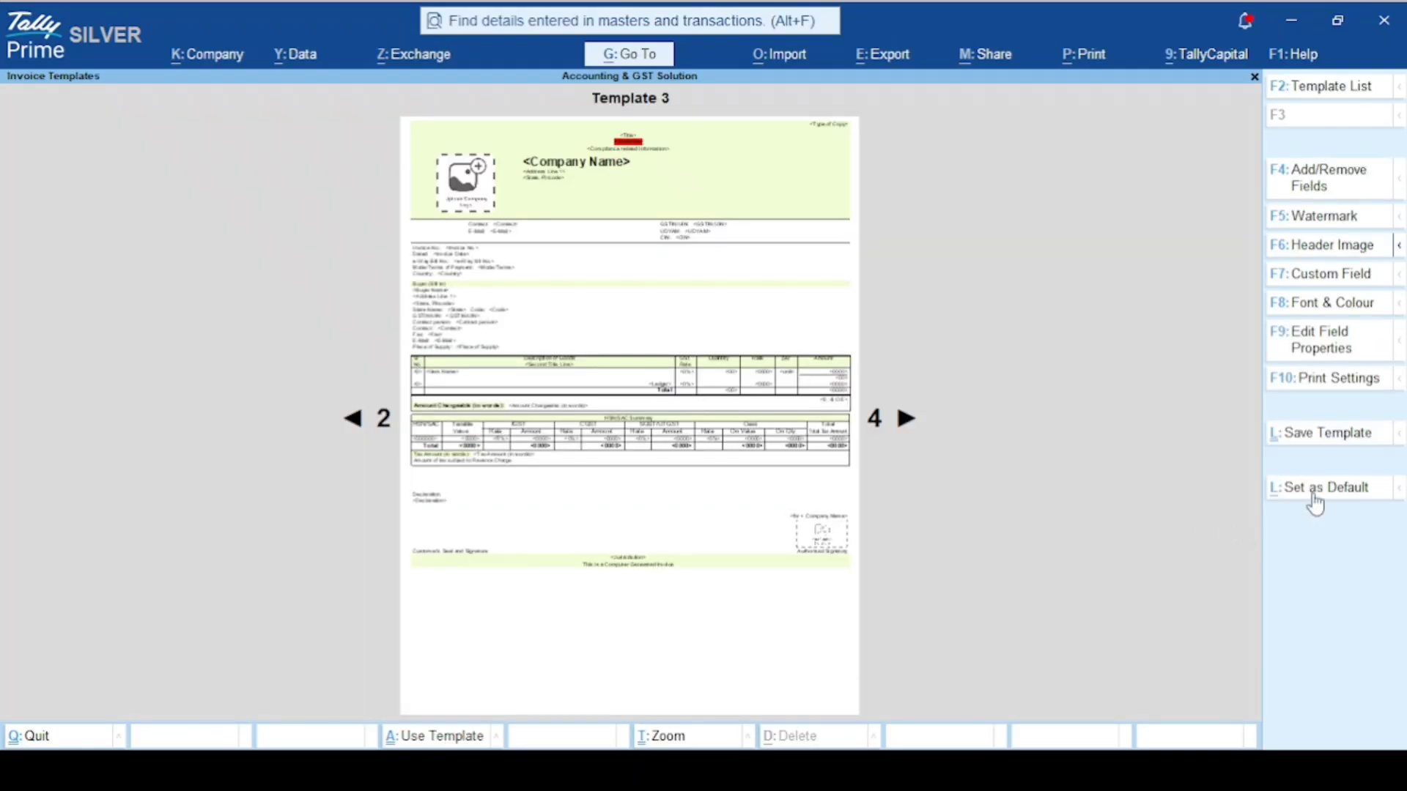
{"action": "left_click", "coordinate": [1309, 438]}
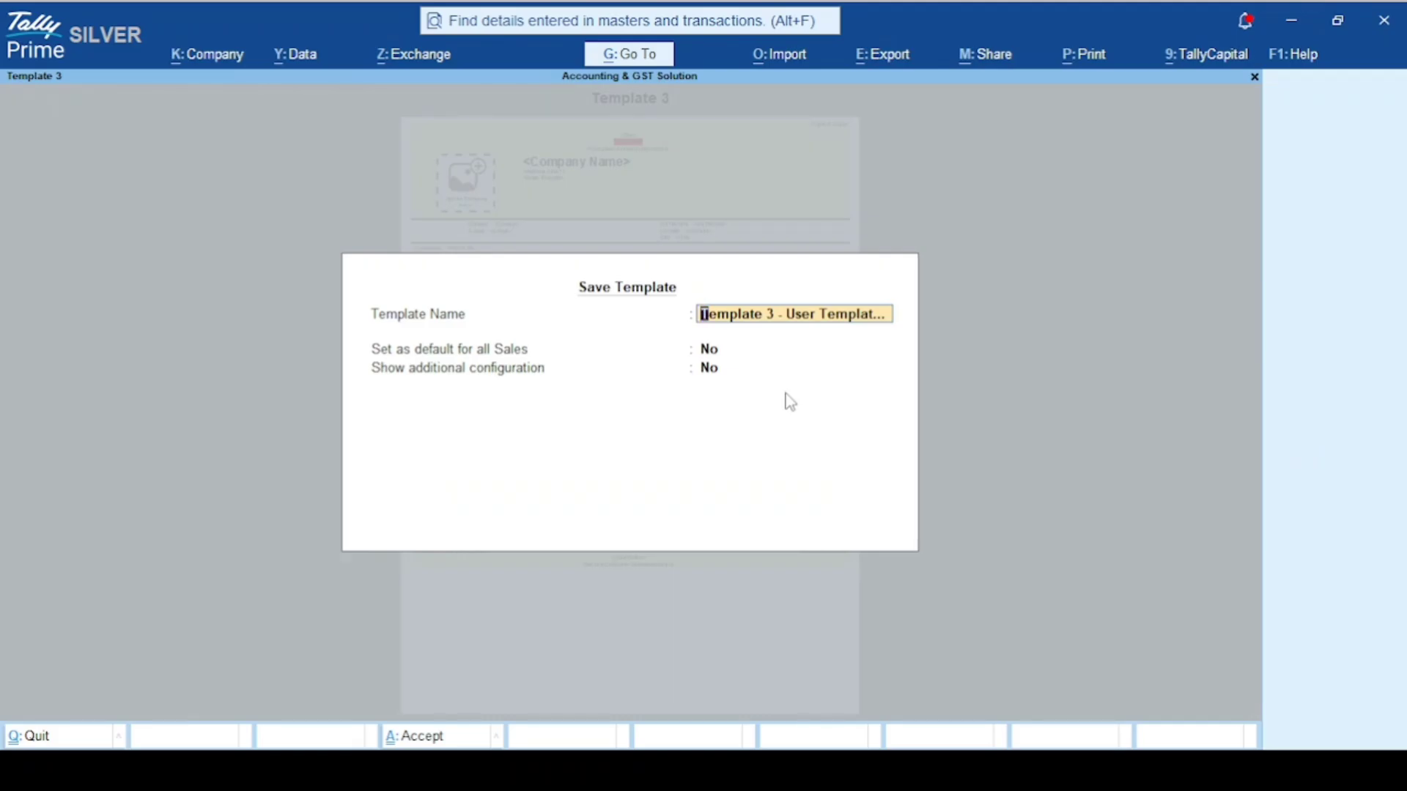
{"action": "key", "text": "Return"}
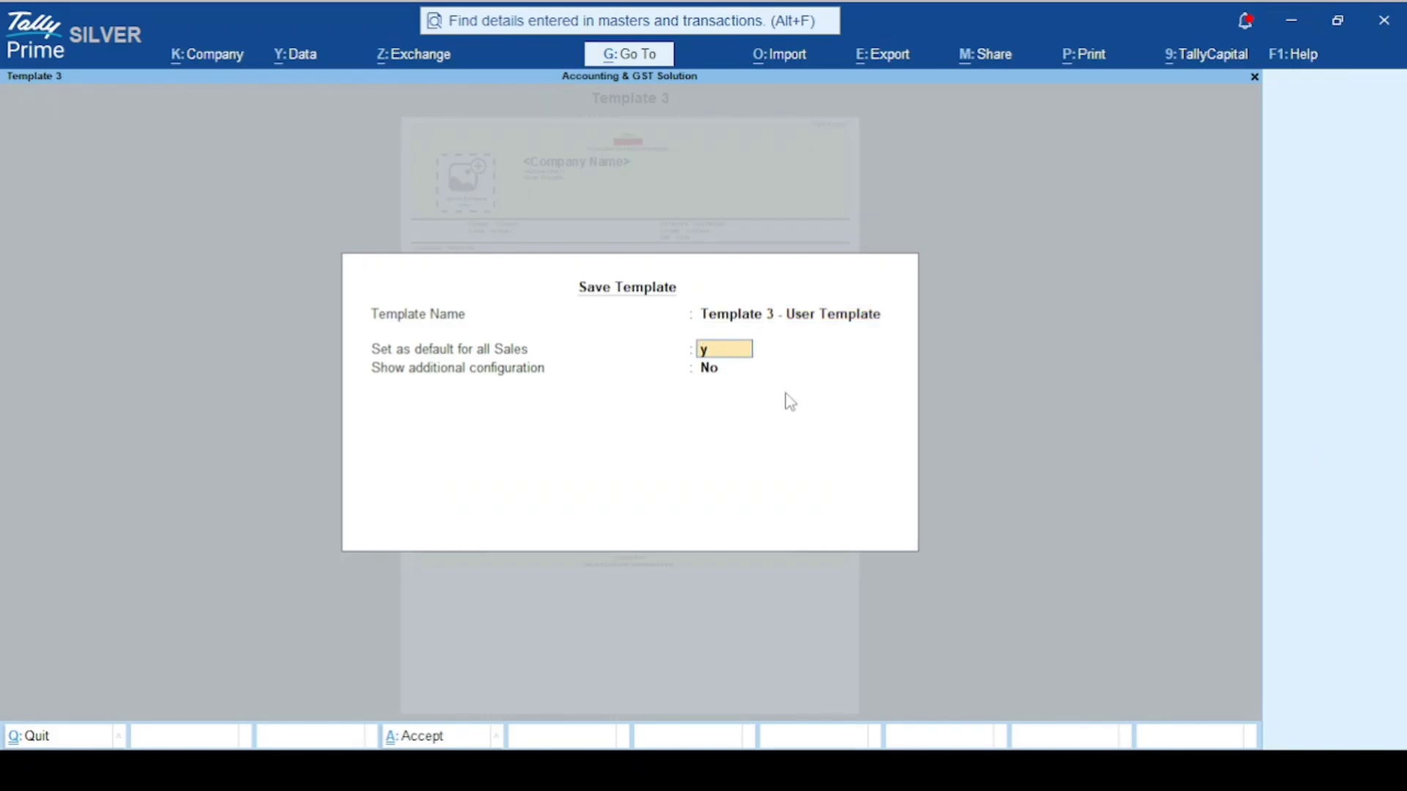
{"action": "key", "text": "Return"}
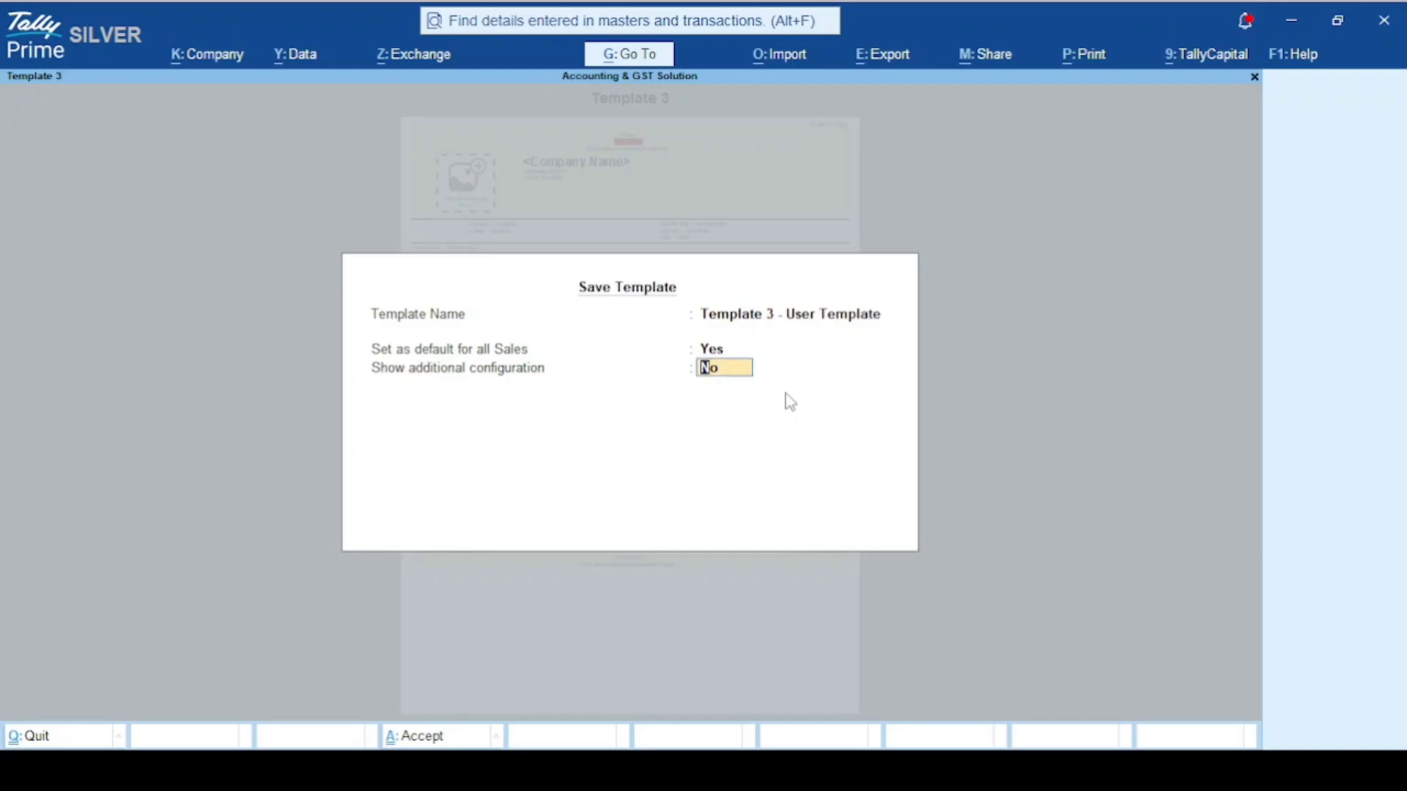
{"action": "key", "text": "Up"}
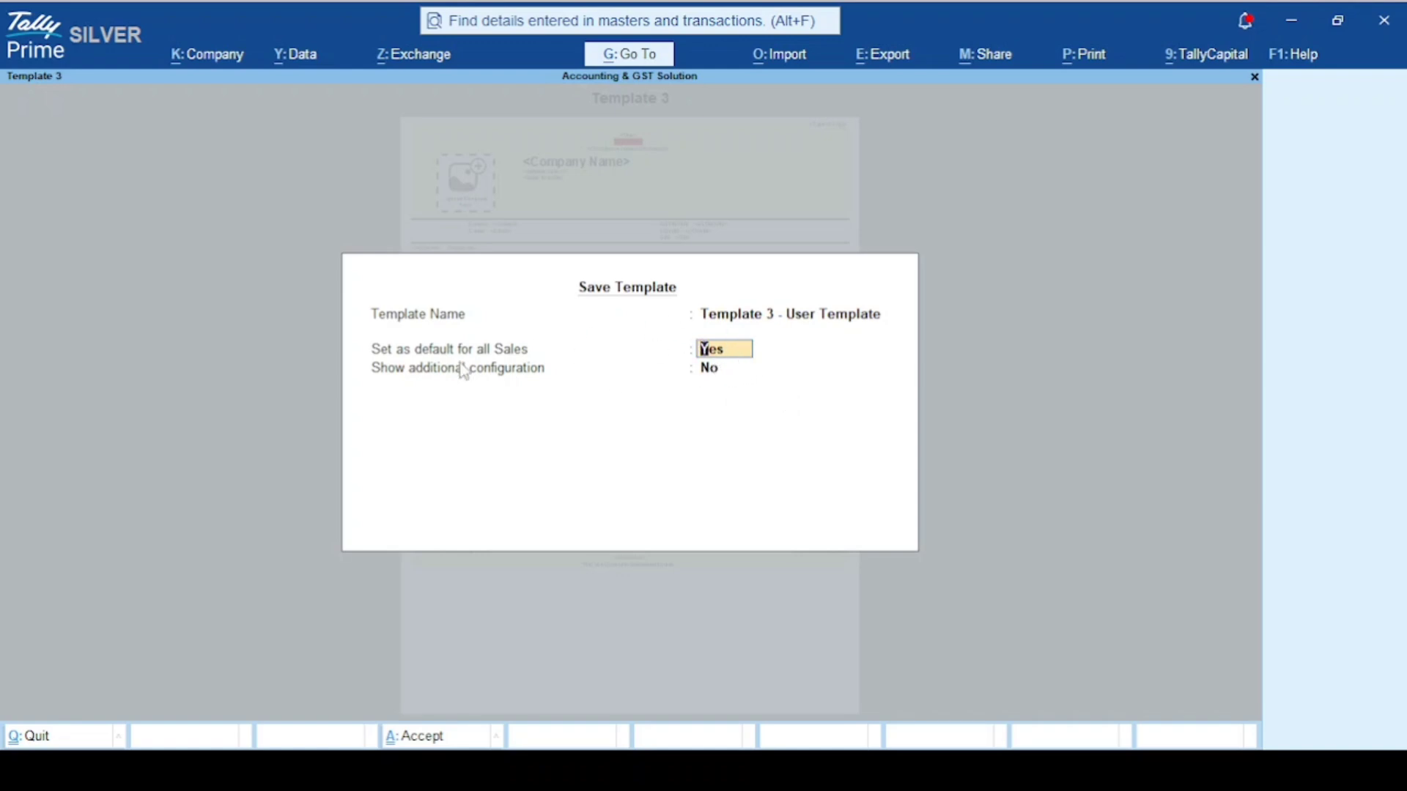
{"action": "left_click", "coordinate": [749, 366]}
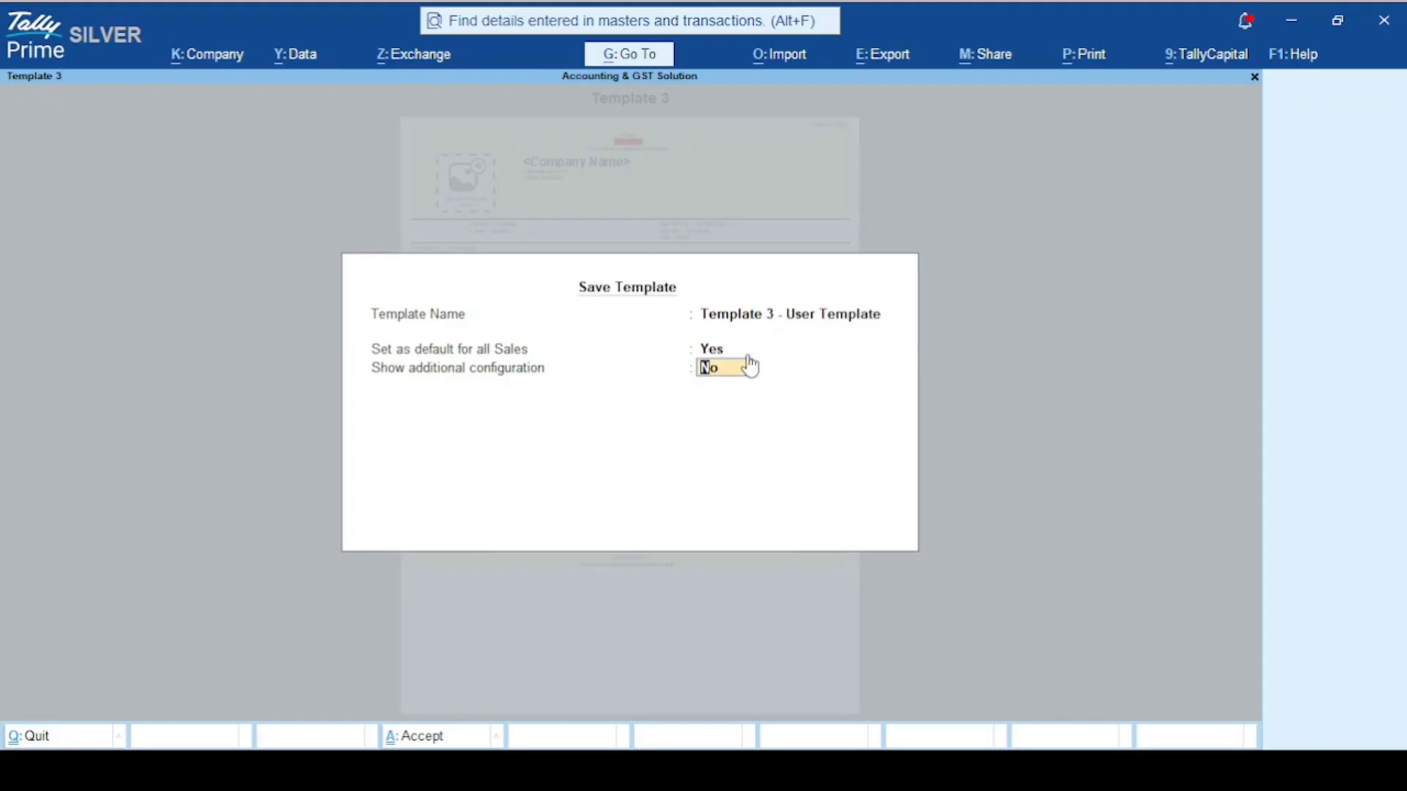
{"action": "key", "text": "Return"}
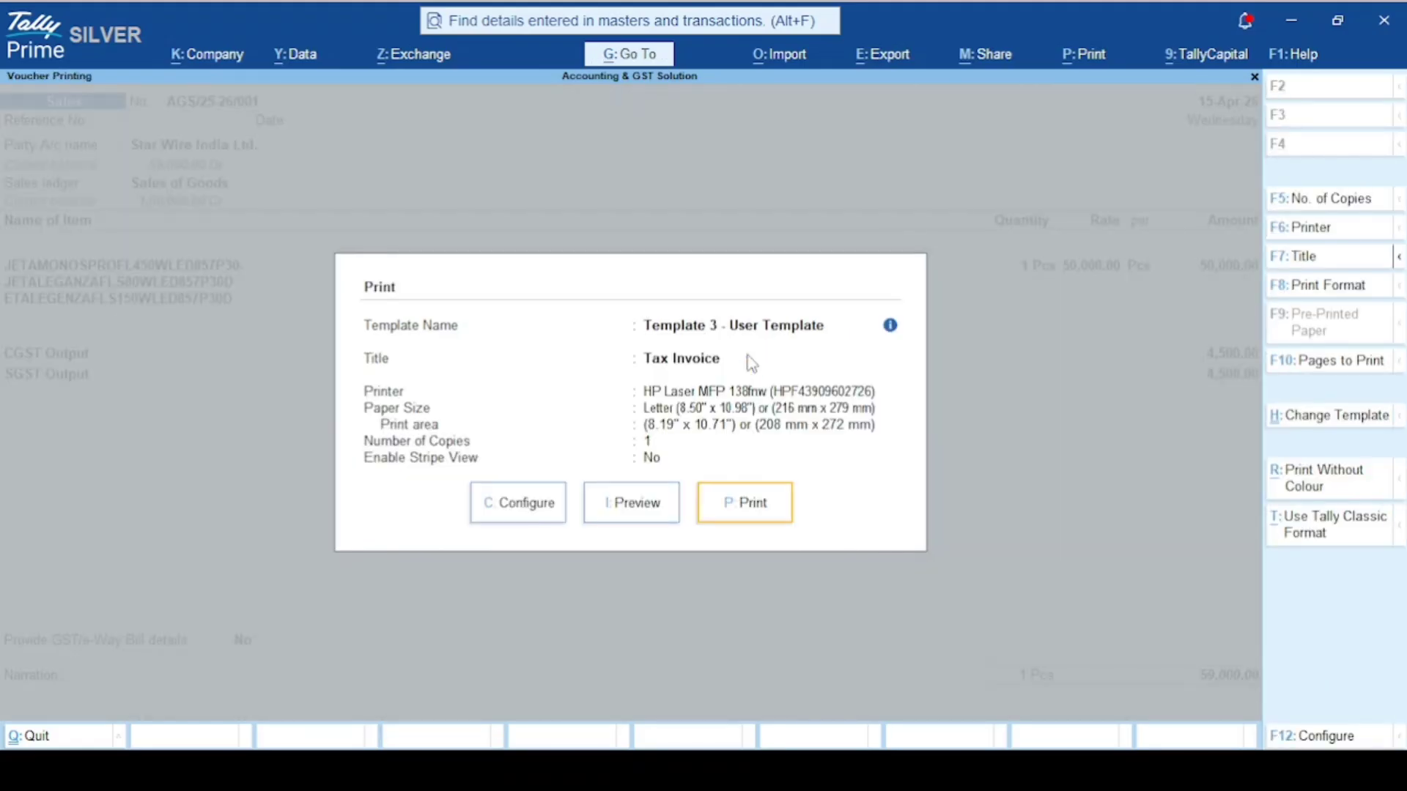
Preview the Tax Invoice printout with the saved user template and zoom in on it
{"action": "left_click", "coordinate": [642, 516]}
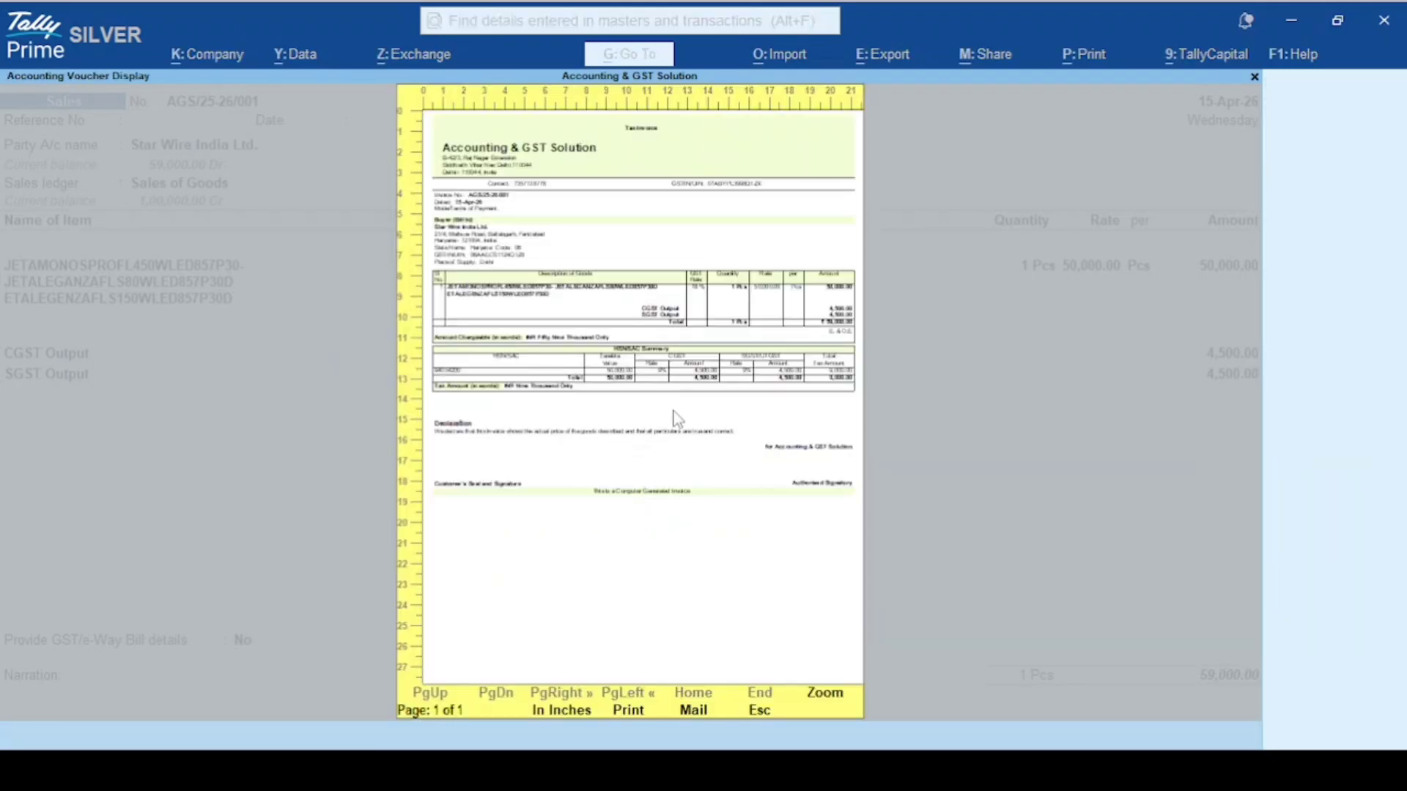
{"action": "left_click", "coordinate": [672, 411]}
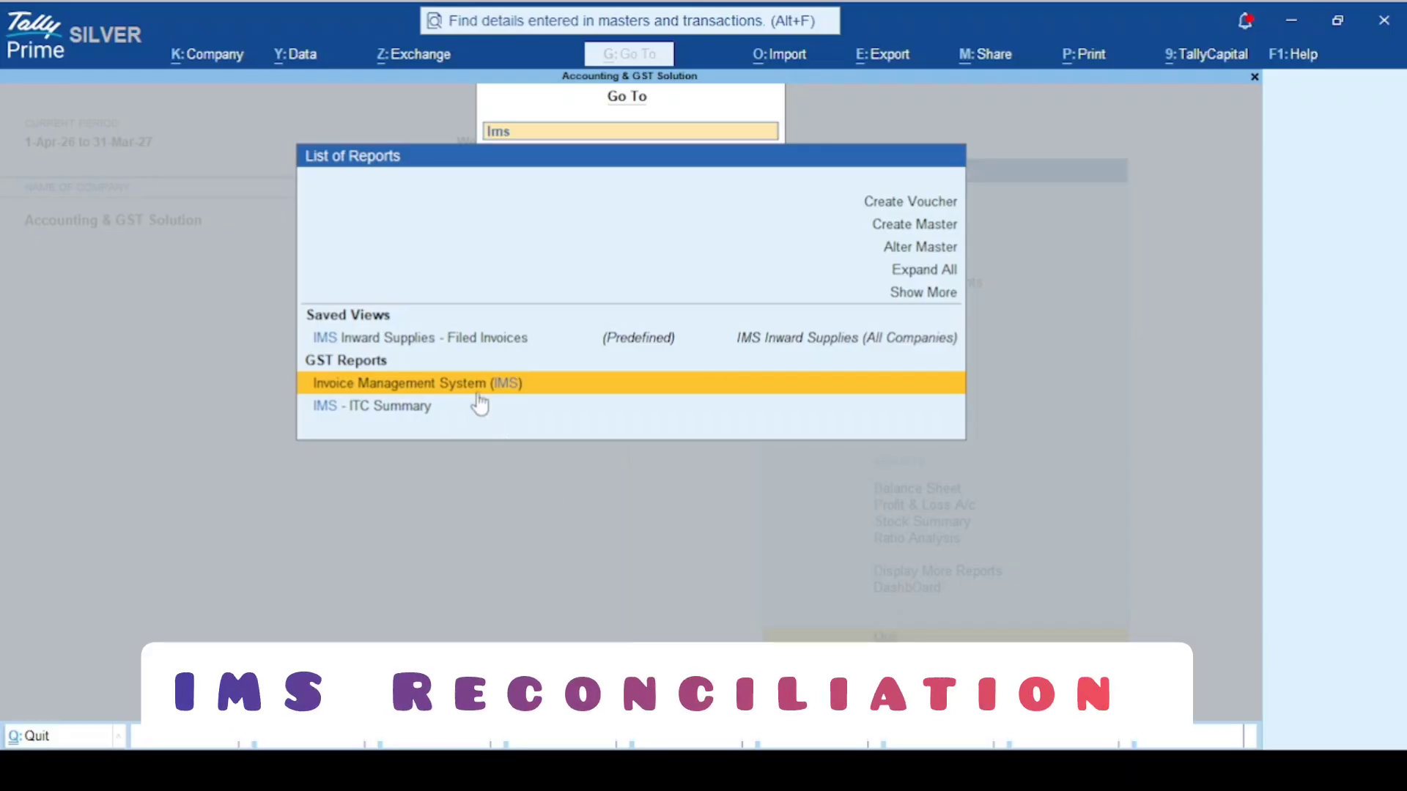
Open the Invoice Management System (IMS) report and drill down into its B2B Invoices
{"action": "left_click", "coordinate": [456, 396]}
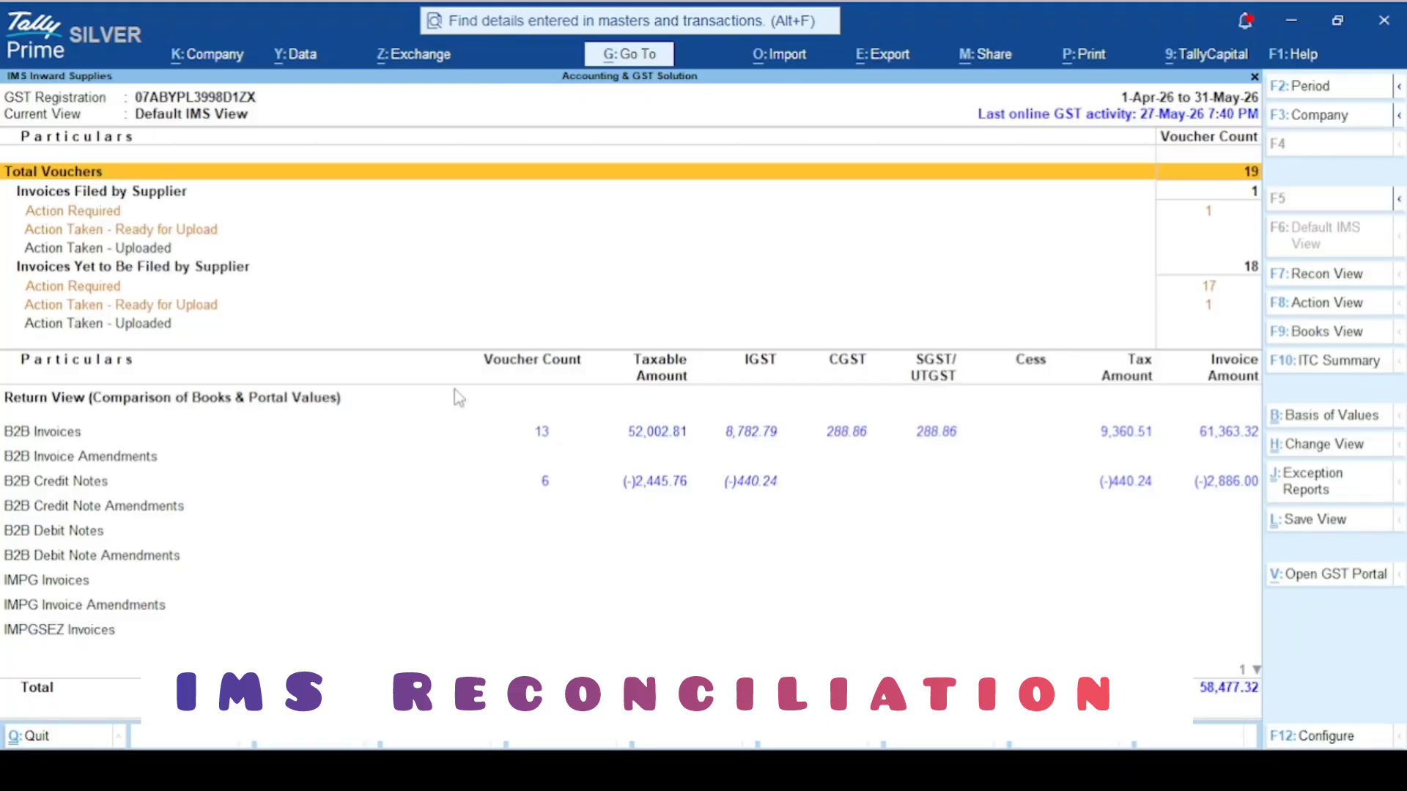
{"action": "key", "text": "Down"}
{"action": "key", "text": "Down"}
{"action": "key", "text": "Down"}
{"action": "key", "text": "Down"}
{"action": "key", "text": "Down"}
{"action": "key", "text": "Down"}
{"action": "key", "text": "Down"}
{"action": "key", "text": "Down"}
{"action": "key", "text": "Down"}
{"action": "key", "text": "Down"}
{"action": "key", "text": "Up"}
{"action": "key", "text": "Return"}
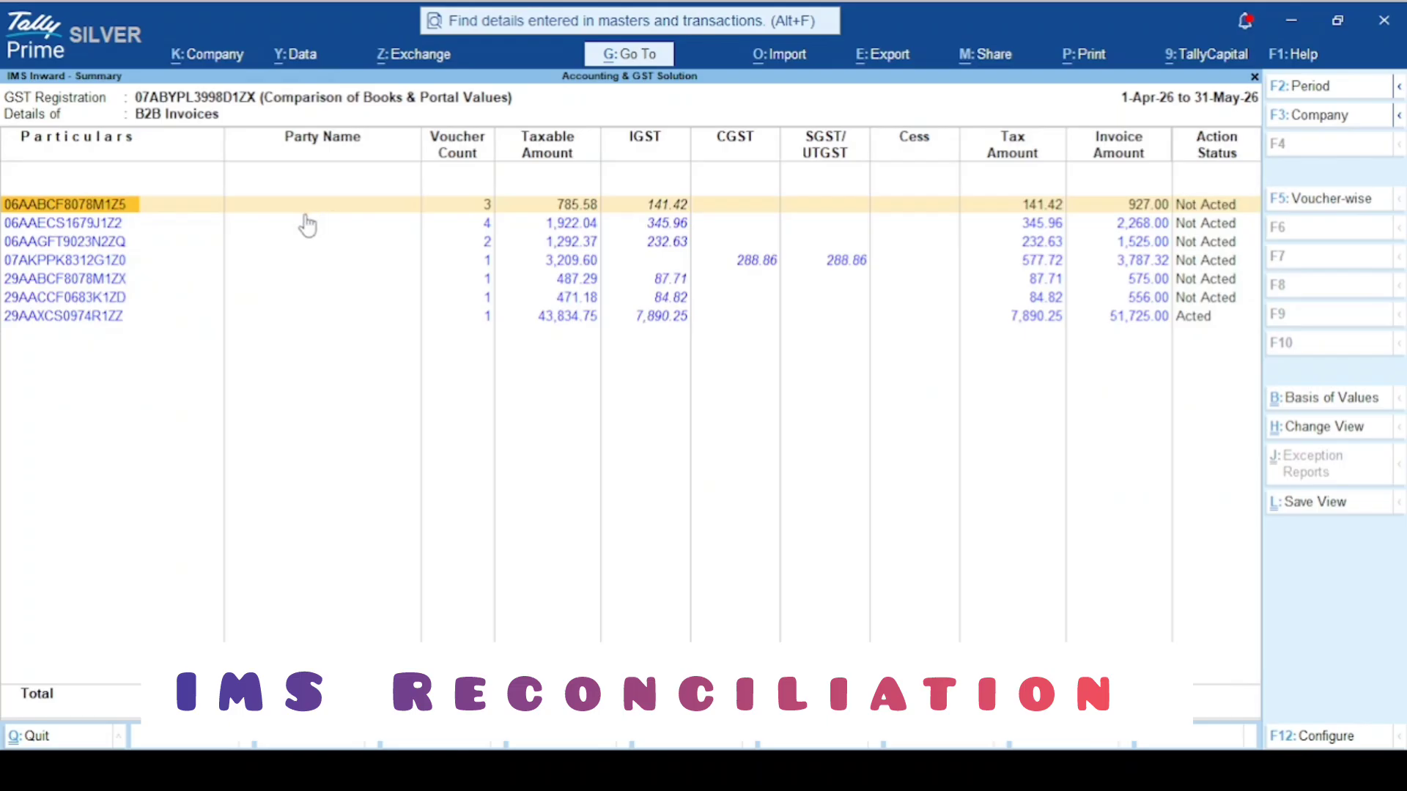
Open the voucher register of the unnamed supplier whose taxable amount is 3,209.60
{"action": "key", "text": "Down"}
{"action": "key", "text": "Down"}
{"action": "key", "text": "Down"}
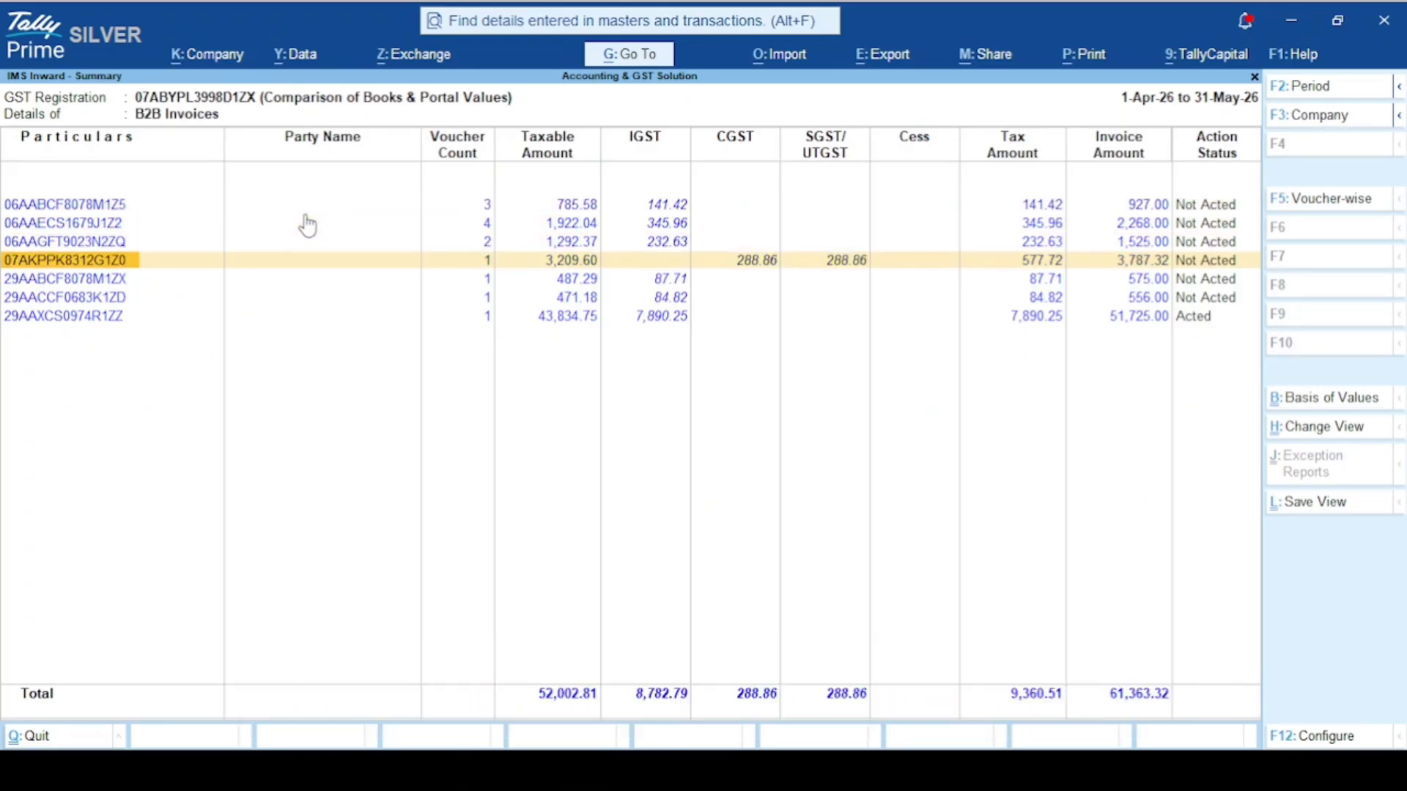
{"action": "left_click", "coordinate": [129, 267]}
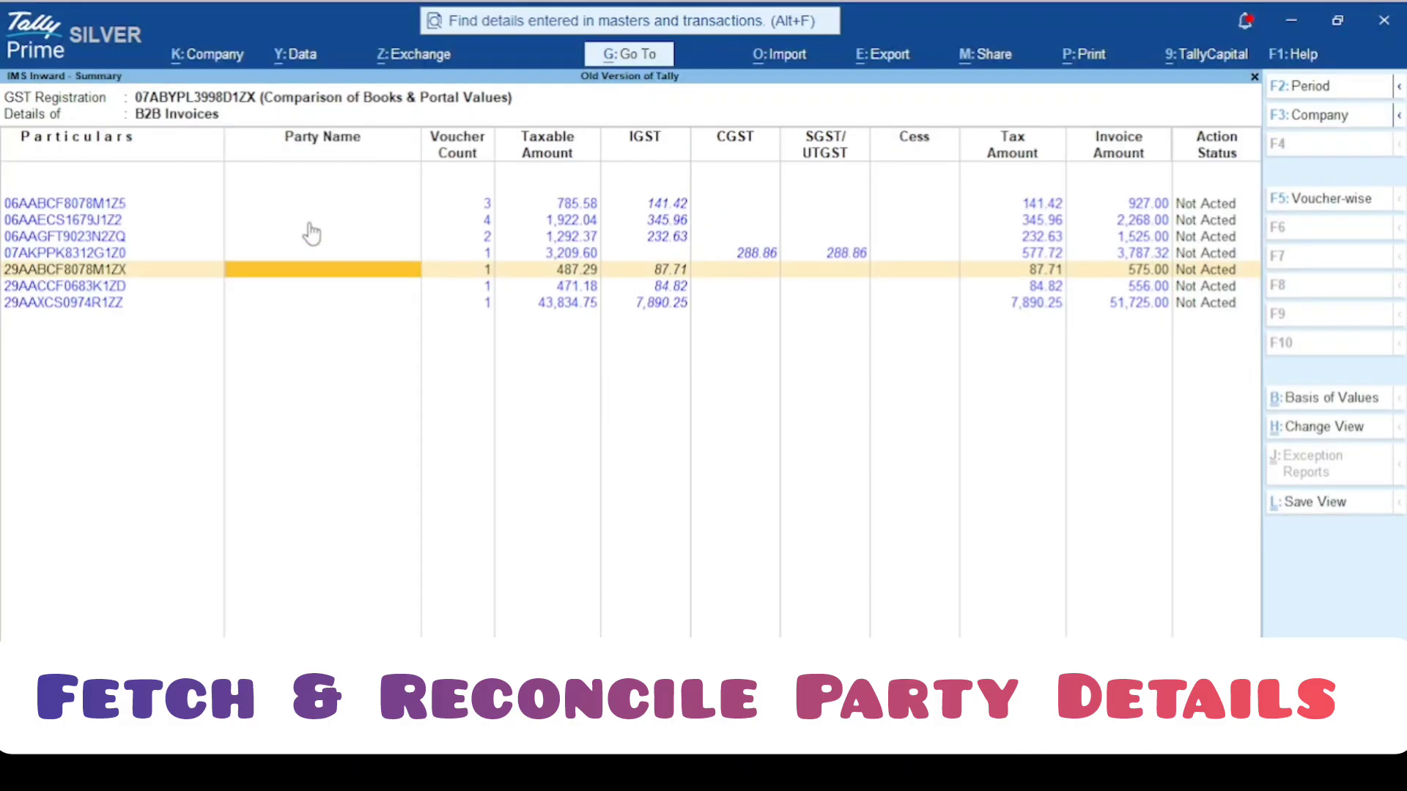
{"action": "key", "text": "Up"}
{"action": "key", "text": "Return"}
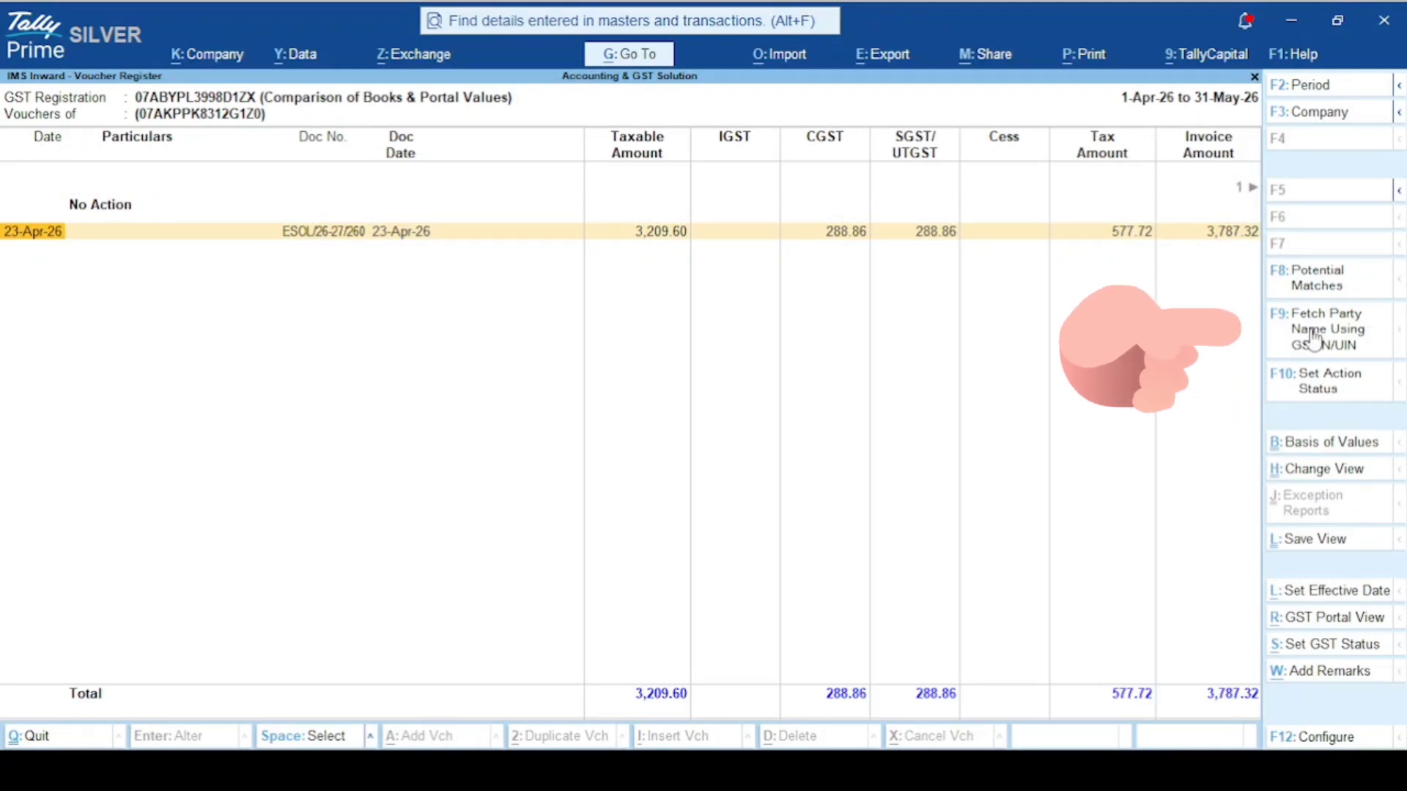
Begin creating a party ledger for this IMS invoice from the supplier's GSTIN, adding no further GSTINs
{"action": "left_click", "coordinate": [1291, 339]}
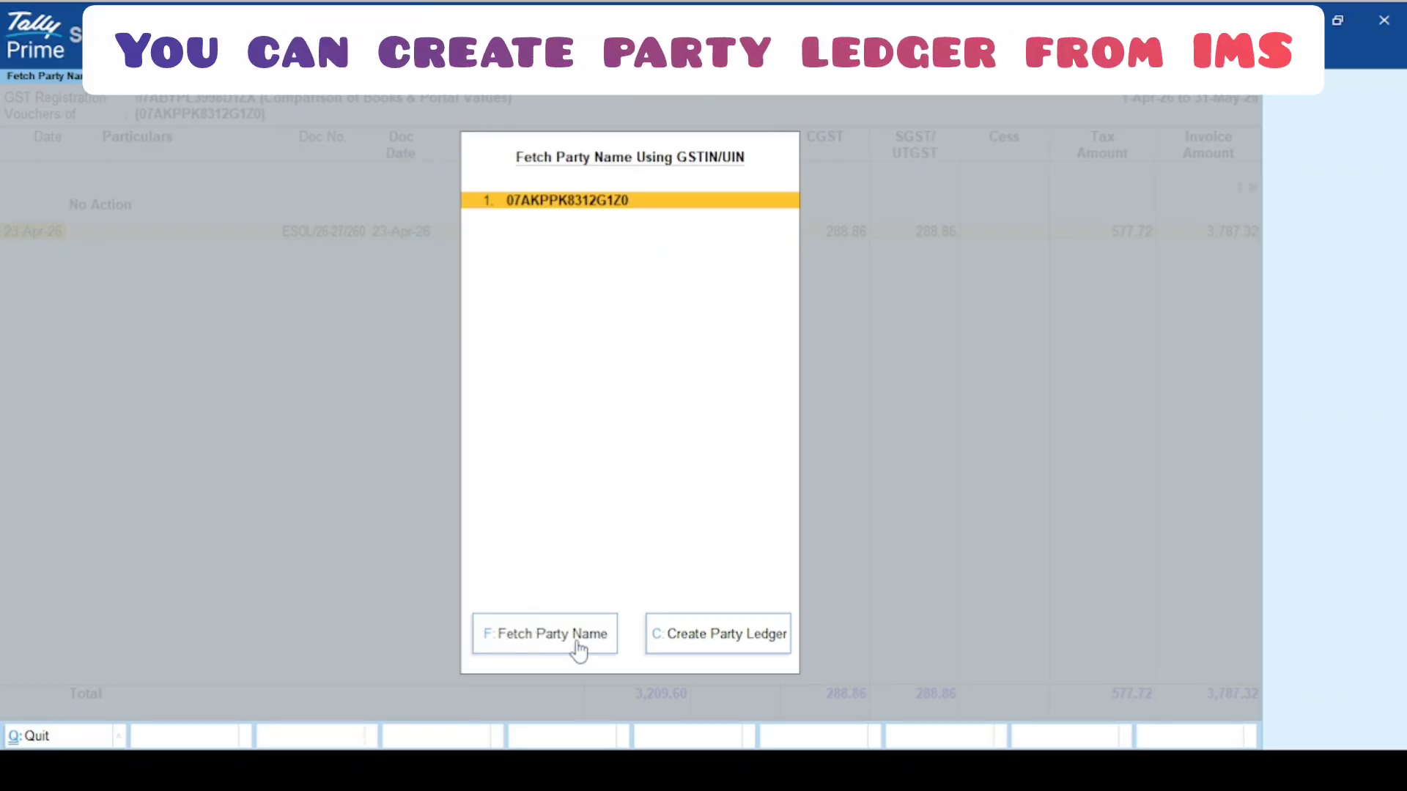
{"action": "left_click", "coordinate": [689, 651]}
{"action": "key", "text": "Return"}
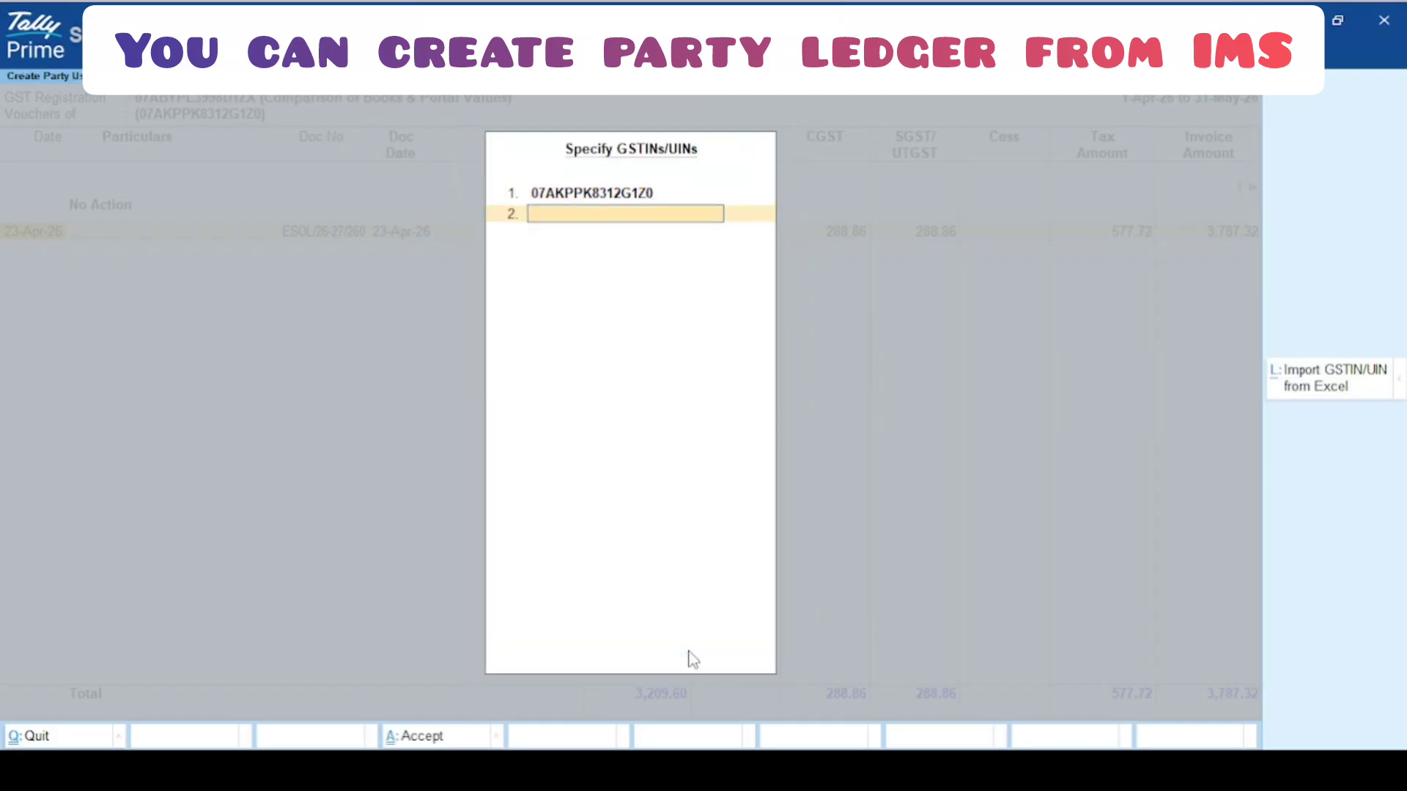
{"action": "key", "text": "Return"}
{"action": "left_click", "coordinate": [693, 661]}
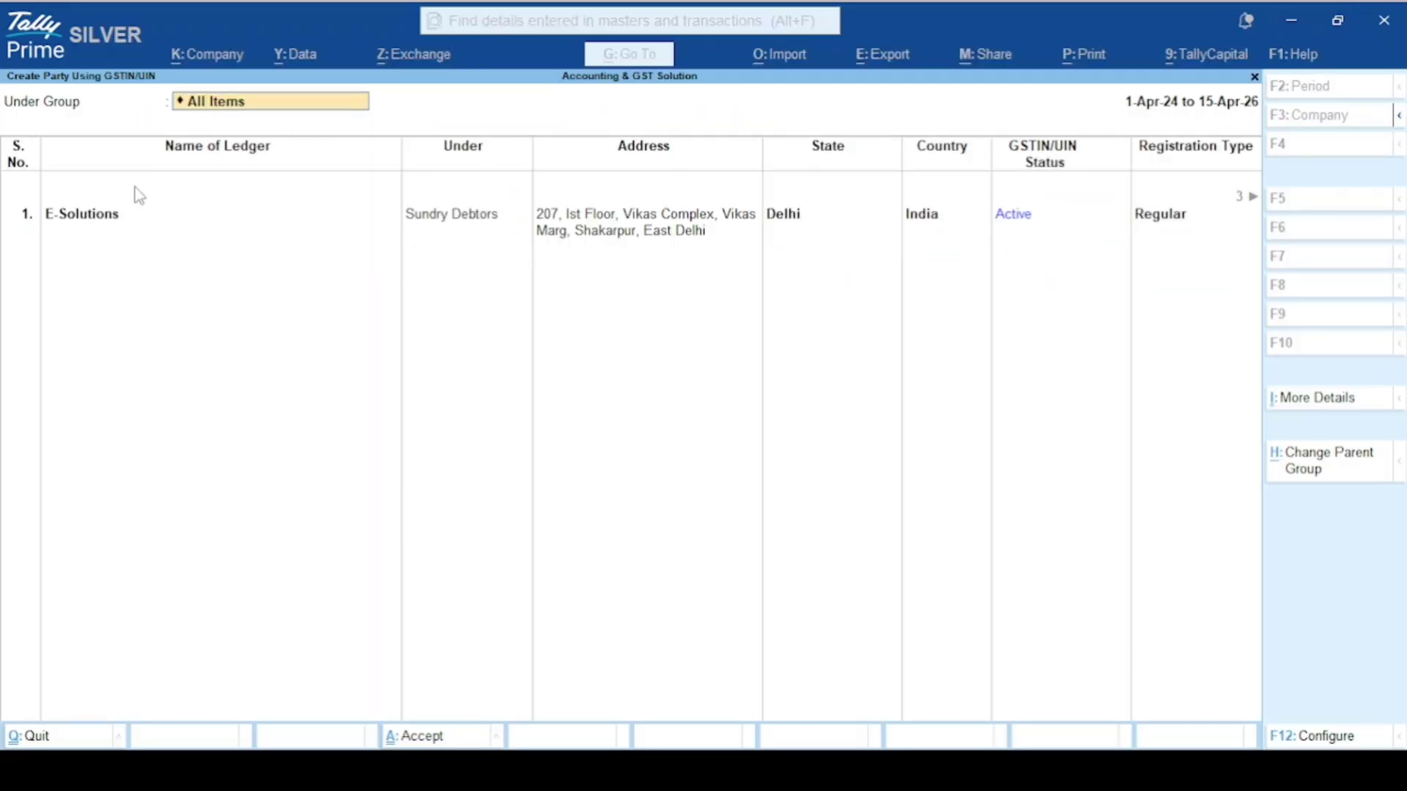
Place the E-Solutions ledger under Sundry Creditors, accept its fetched address and tax details, and create it
{"action": "left_click", "coordinate": [227, 103]}
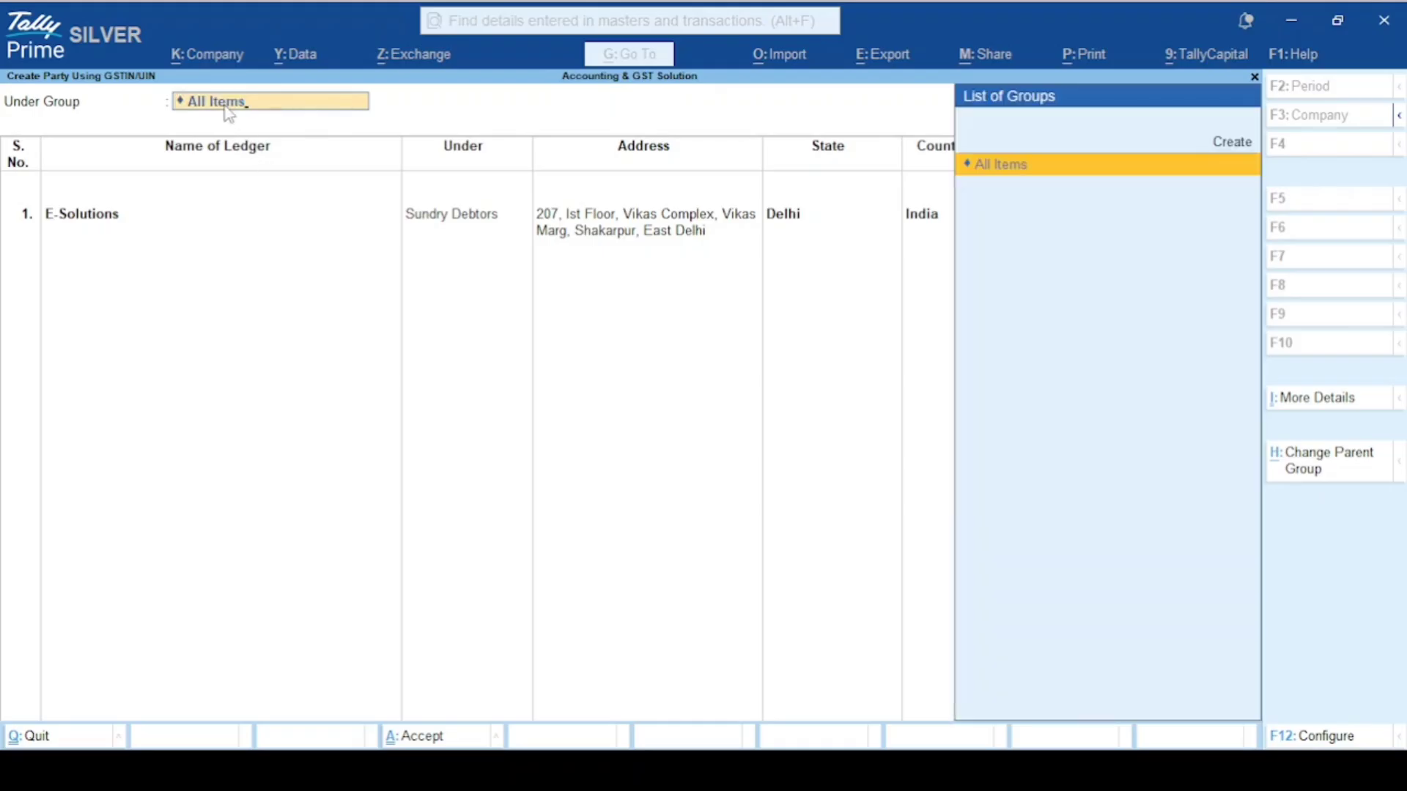
{"action": "key", "text": "BackSpace"}
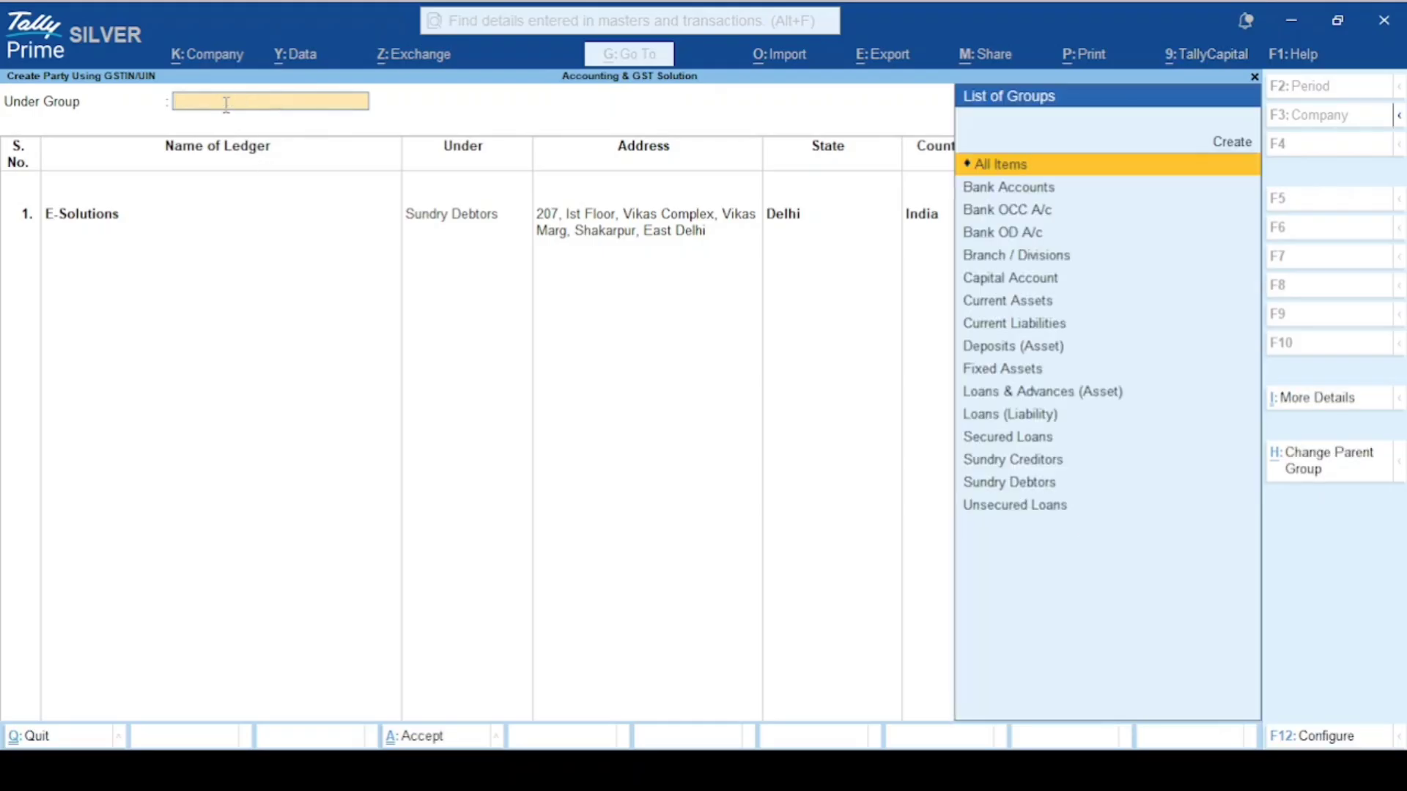
{"action": "type", "text": "Cred"}
{"action": "key", "text": "Return"}
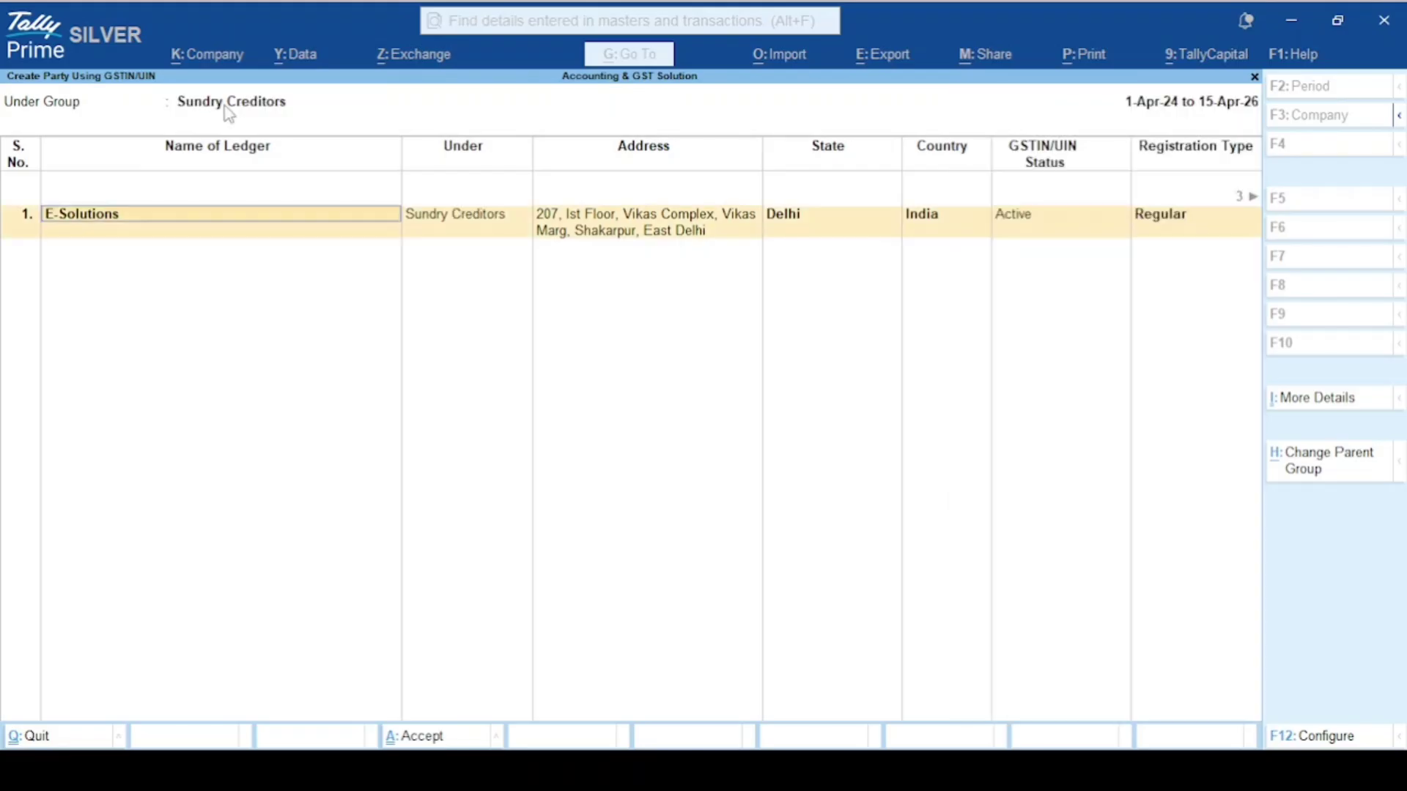
{"action": "key", "text": "Return"}
{"action": "key", "text": "Return"}
{"action": "key", "text": "Return"}
{"action": "key", "text": "Return"}
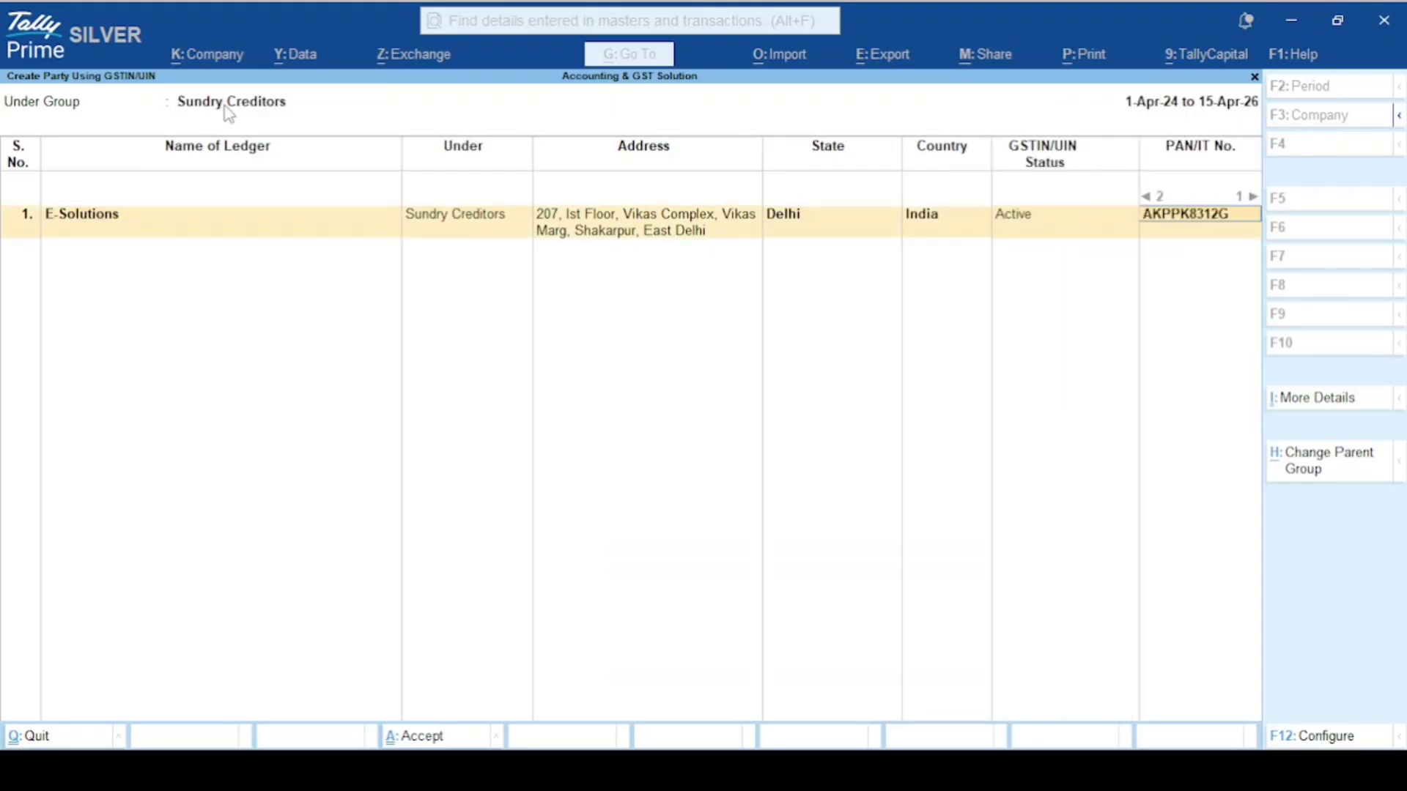
{"action": "key", "text": "Return"}
{"action": "key", "text": "Return"}
{"action": "key", "text": "Return"}
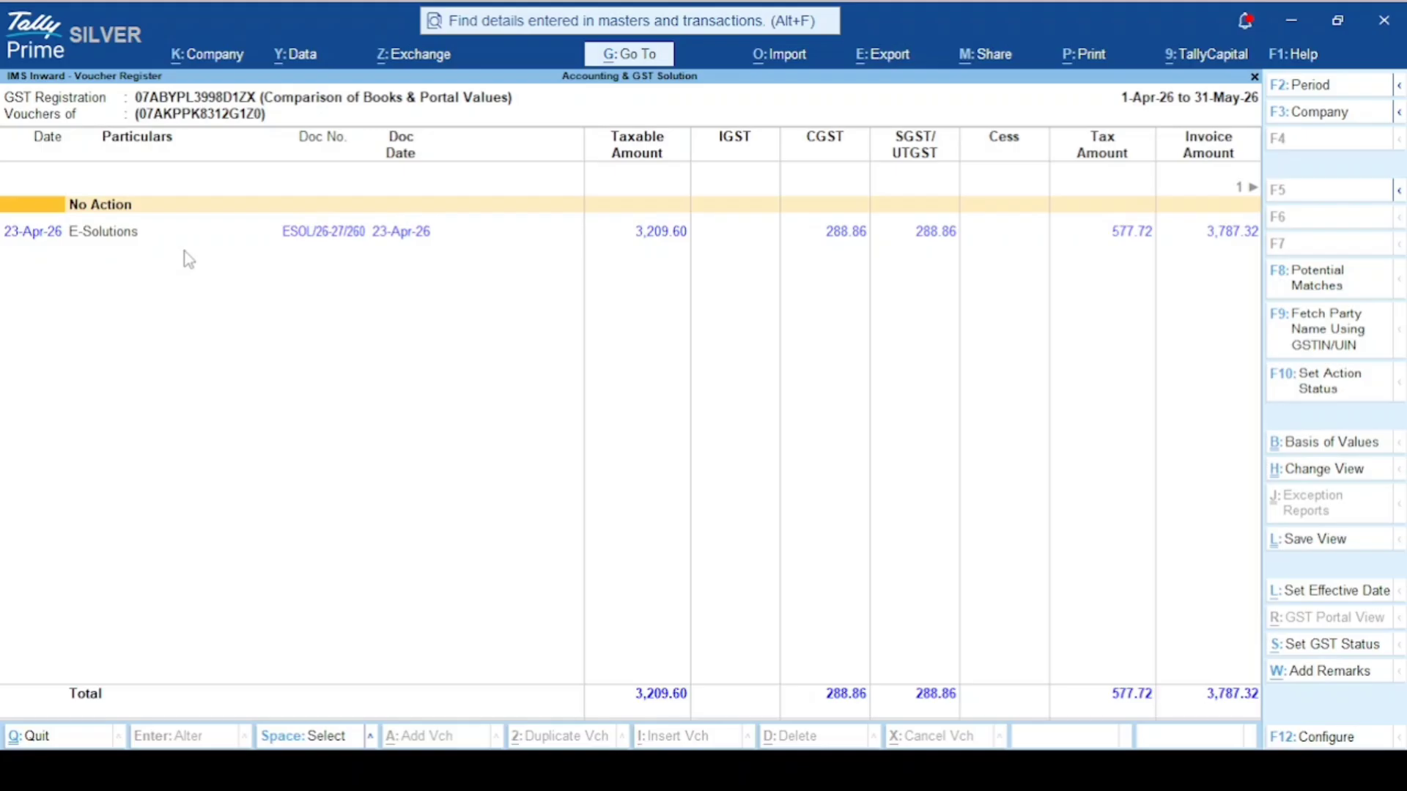
Return to the Gateway of Tally and open the ledger vouchers of E-Solutions
{"action": "key", "text": "Escape"}
{"action": "key", "text": "Escape"}
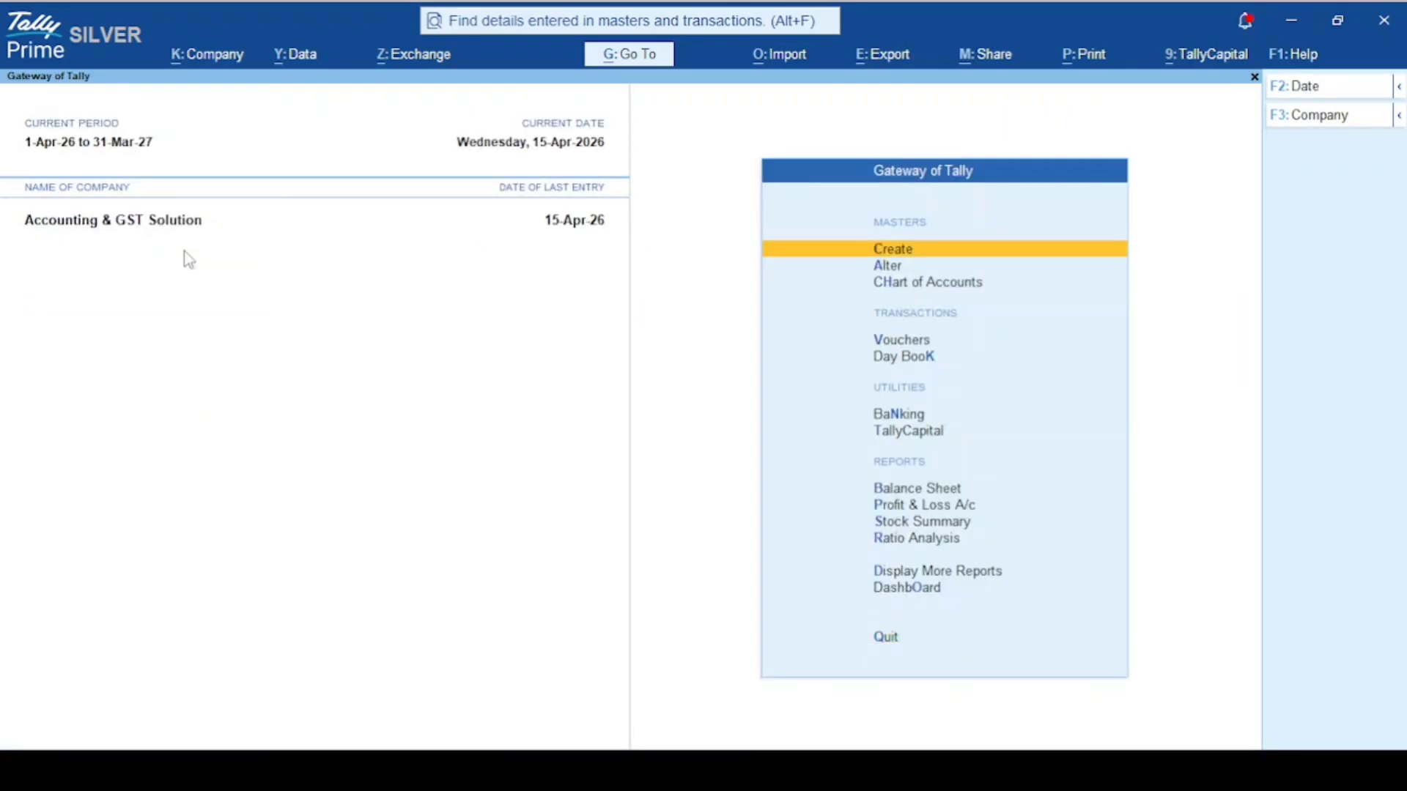
{"action": "type", "text": "dalE"}
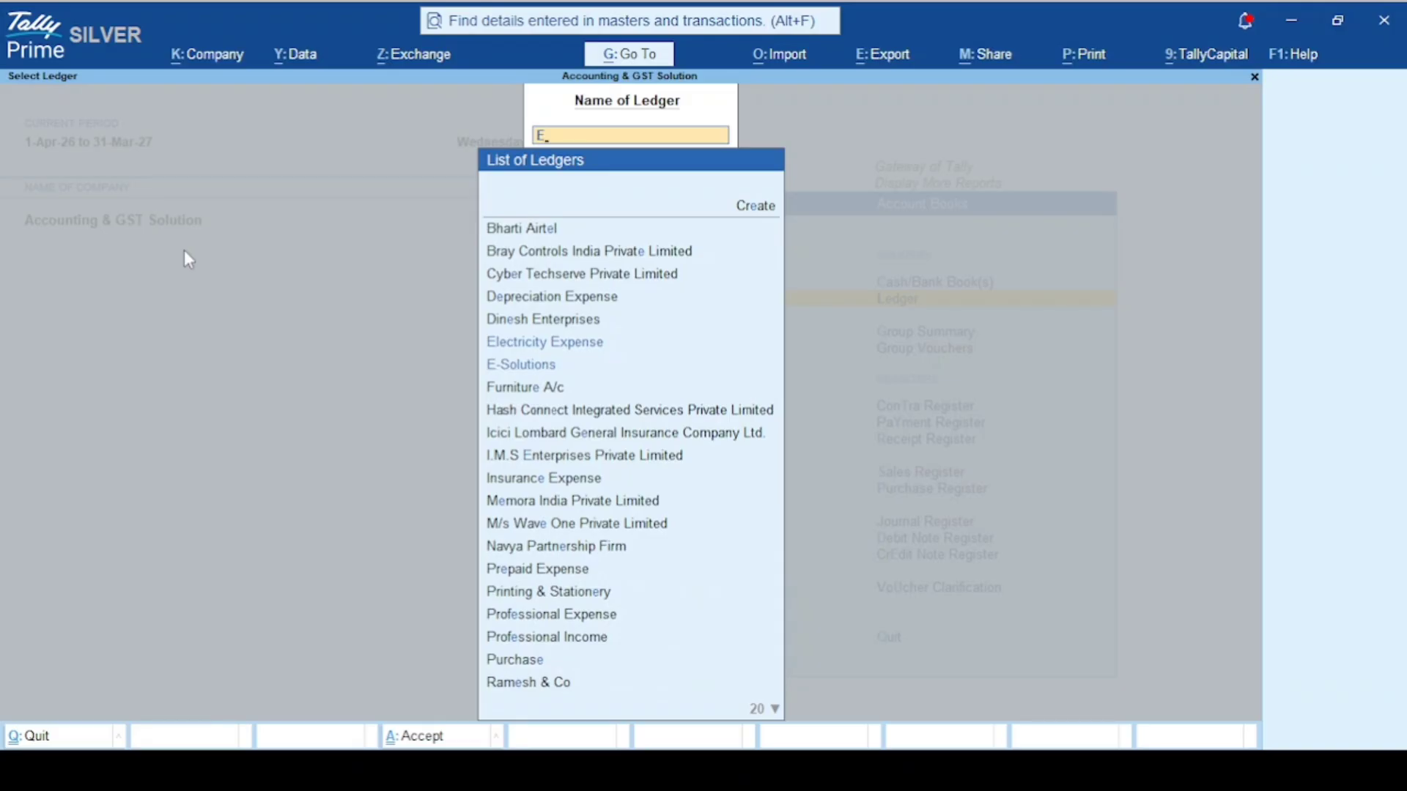
{"action": "type", "text": "sol"}
{"action": "key", "text": "Return"}
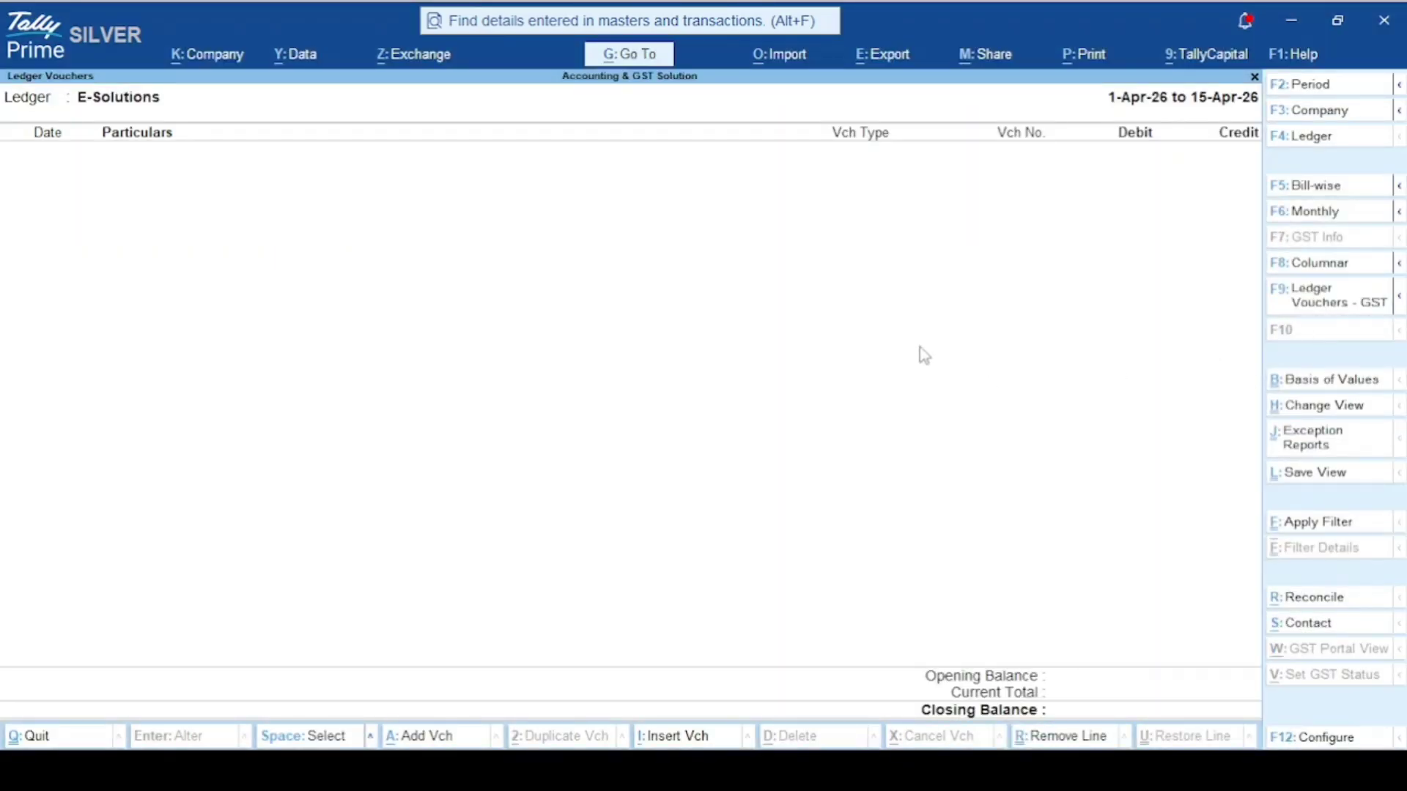
Reopen the Invoice Management System (IMS) report and check the party names in its B2B Invoices summary
{"action": "key", "text": "alt+g"}
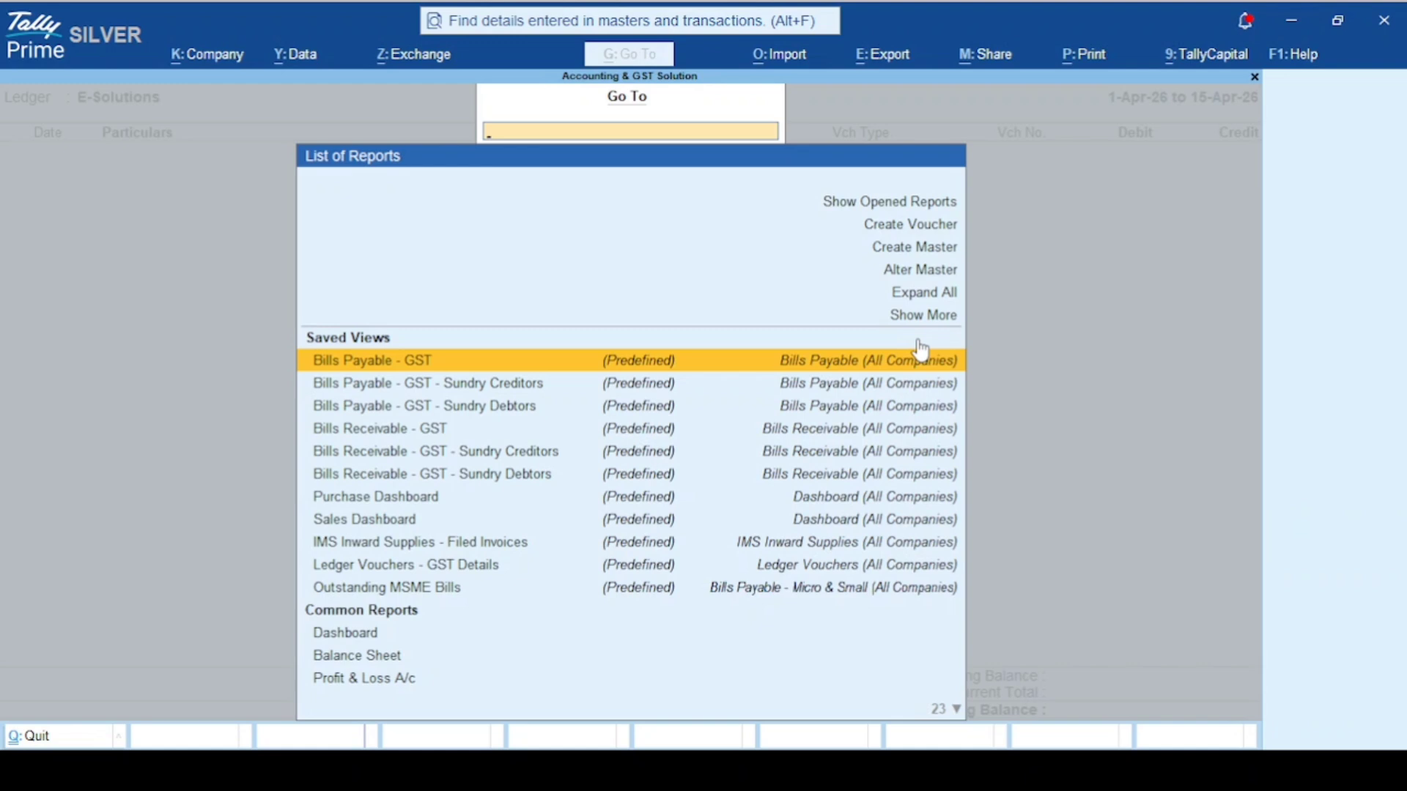
{"action": "type", "text": "Ims"}
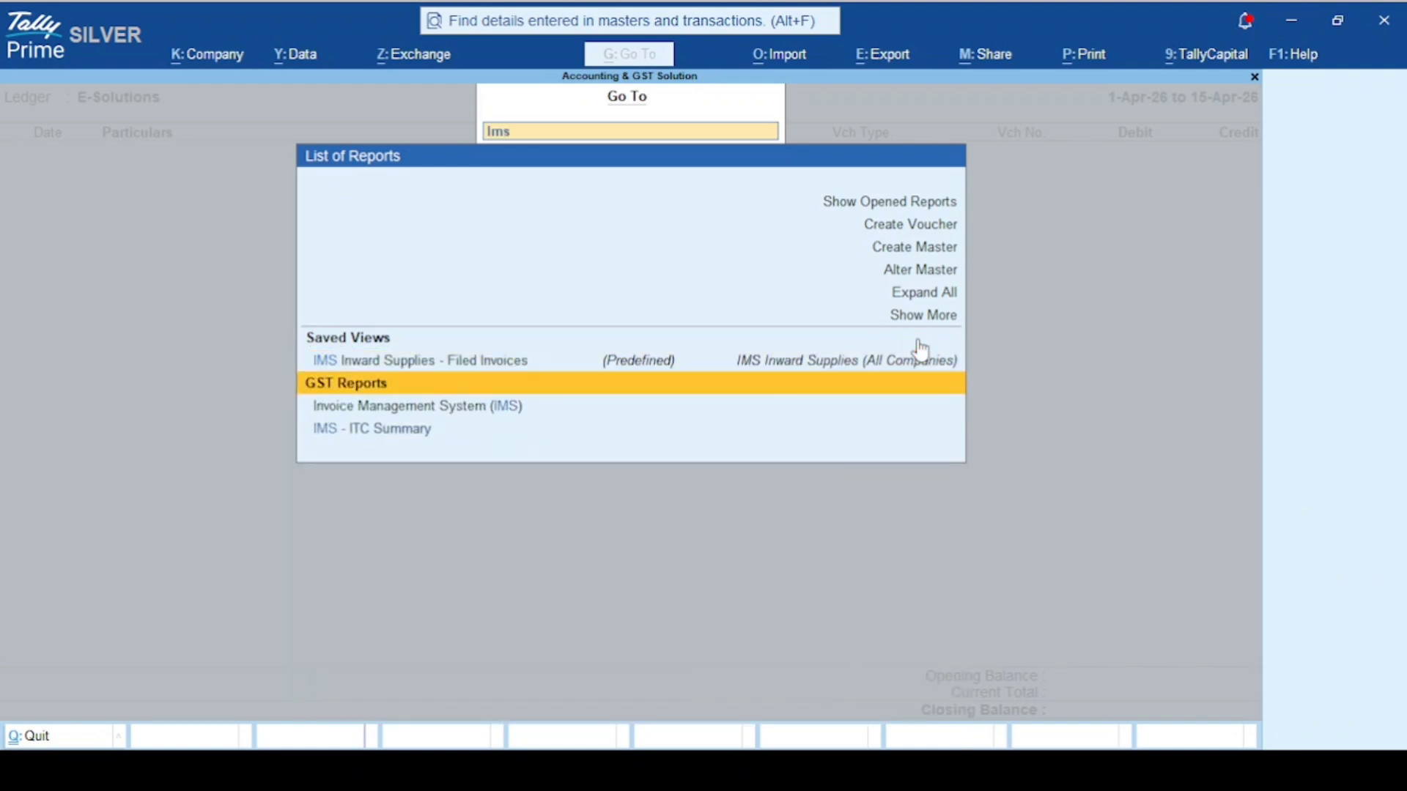
{"action": "key", "text": "Down"}
{"action": "key", "text": "Return"}
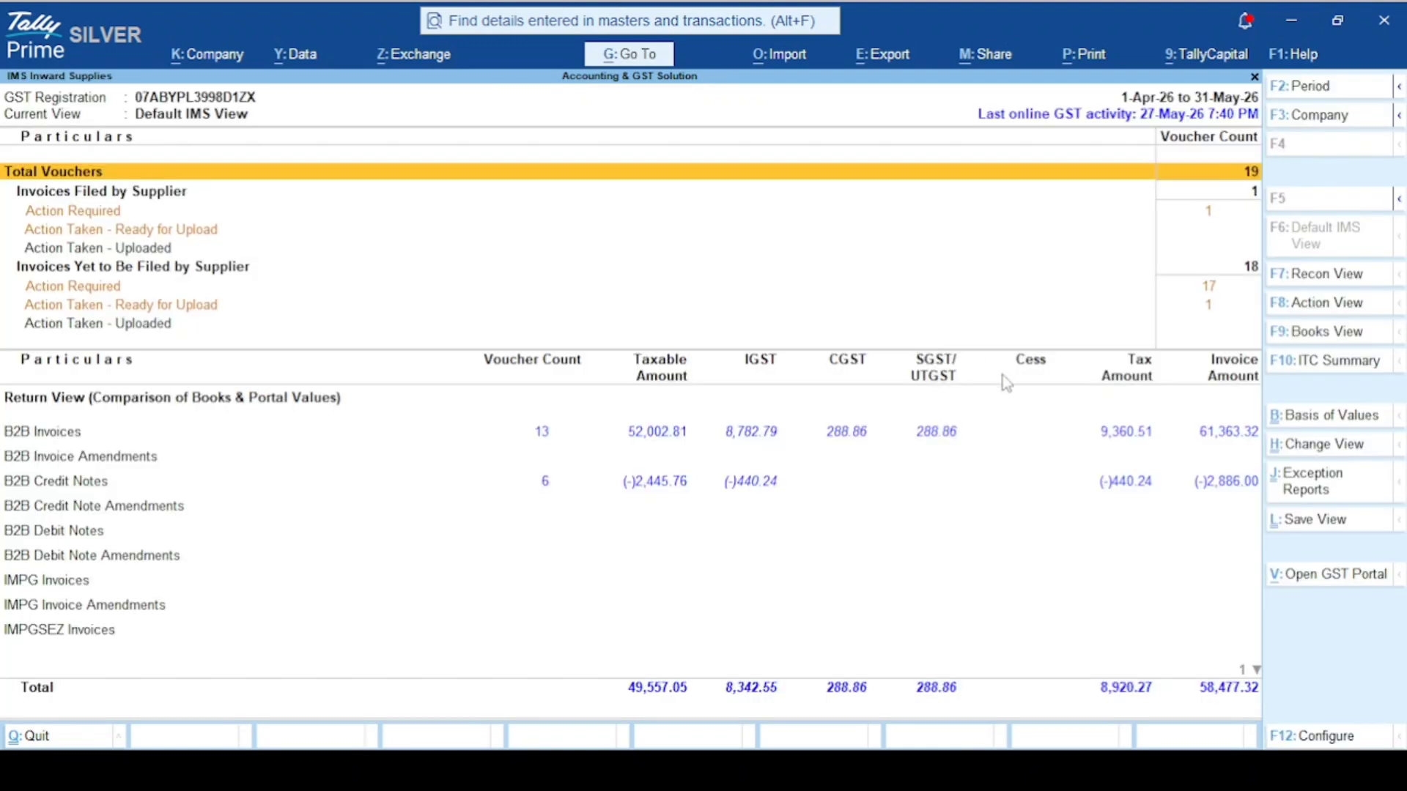
{"action": "left_click", "coordinate": [742, 439]}
{"action": "left_click", "coordinate": [742, 438]}
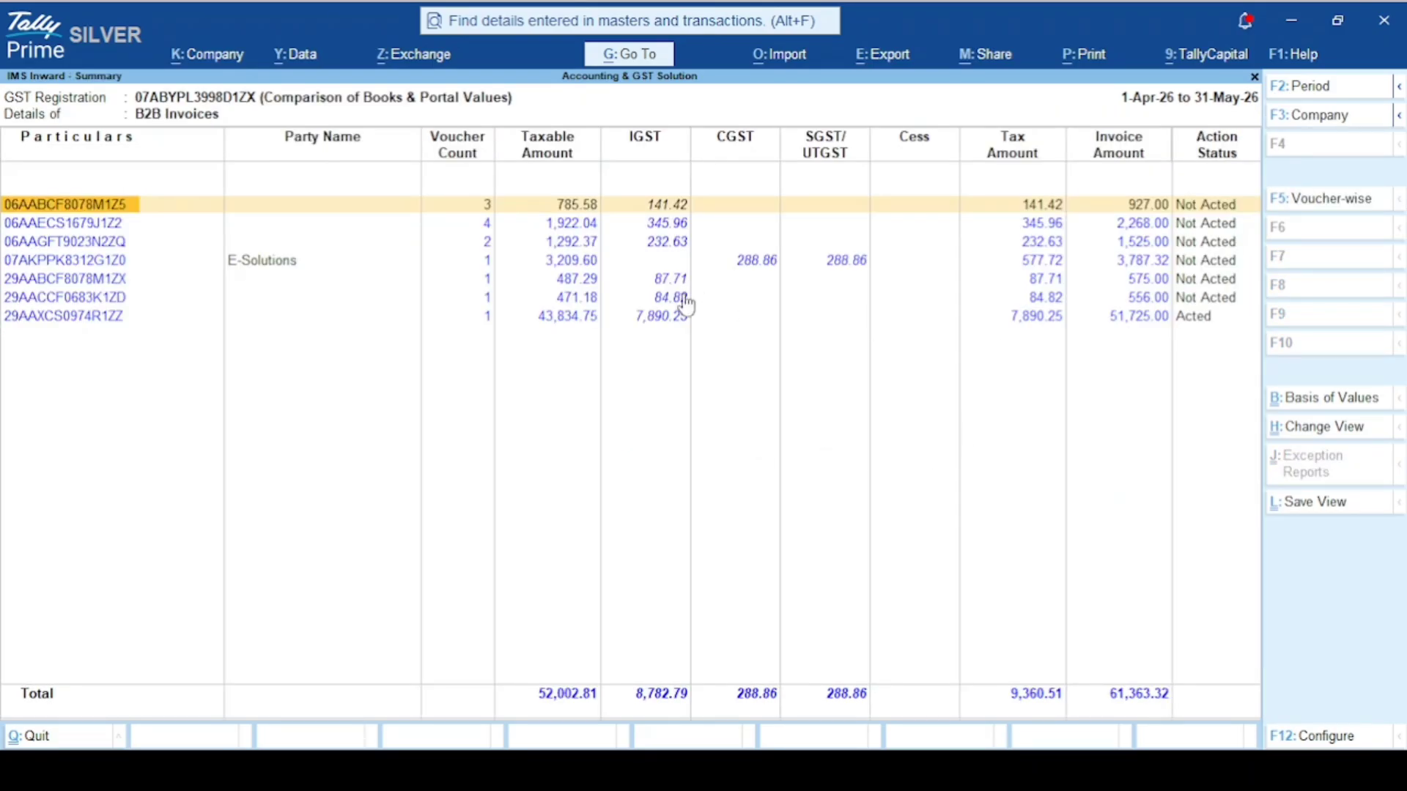
{"action": "left_click", "coordinate": [541, 242]}
{"action": "left_click", "coordinate": [540, 241]}
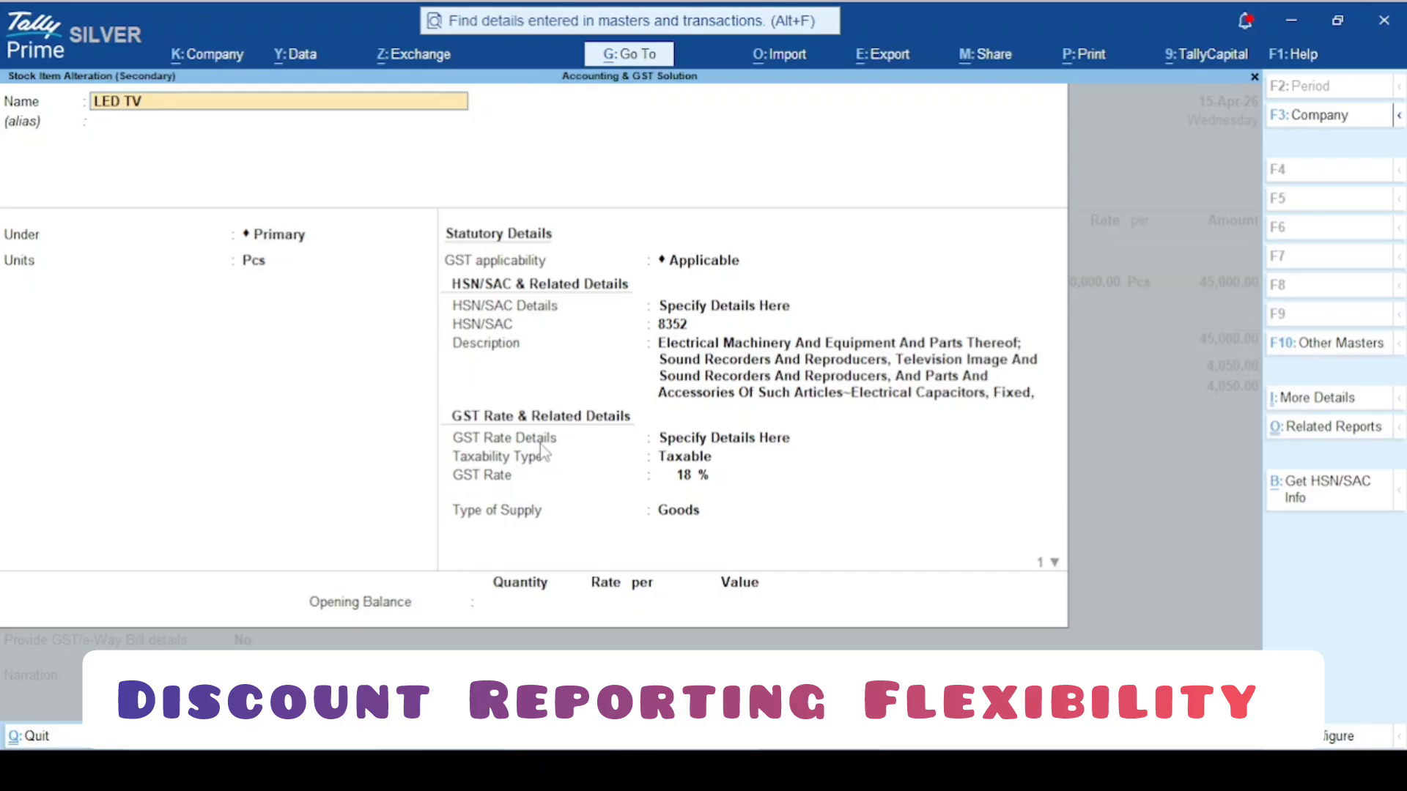
Enable the use of the Discount column in invoices in the features of the Accounting & GST Solution company
{"action": "key", "text": "F11"}
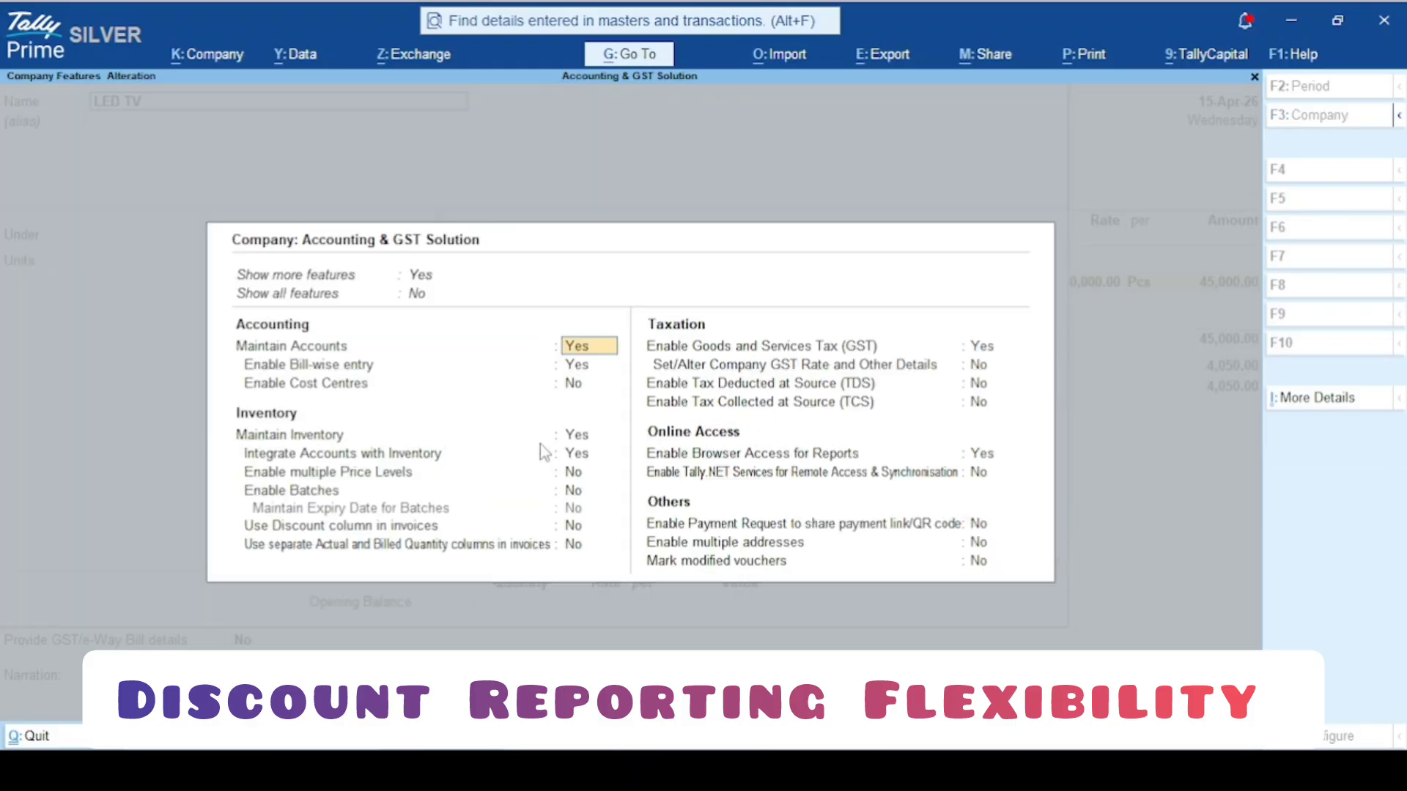
{"action": "left_click", "coordinate": [583, 530]}
{"action": "key", "text": "y"}
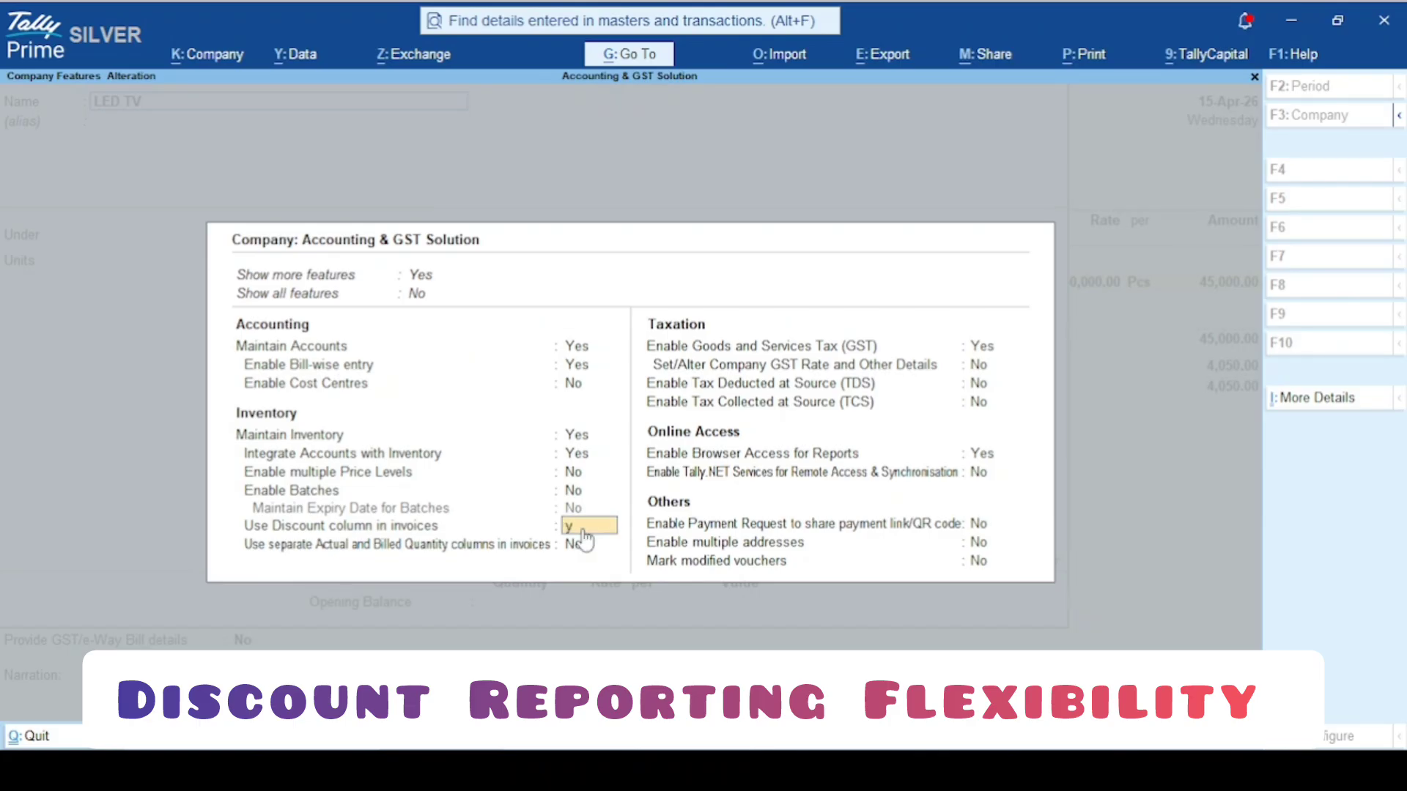
{"action": "key", "text": "Return"}
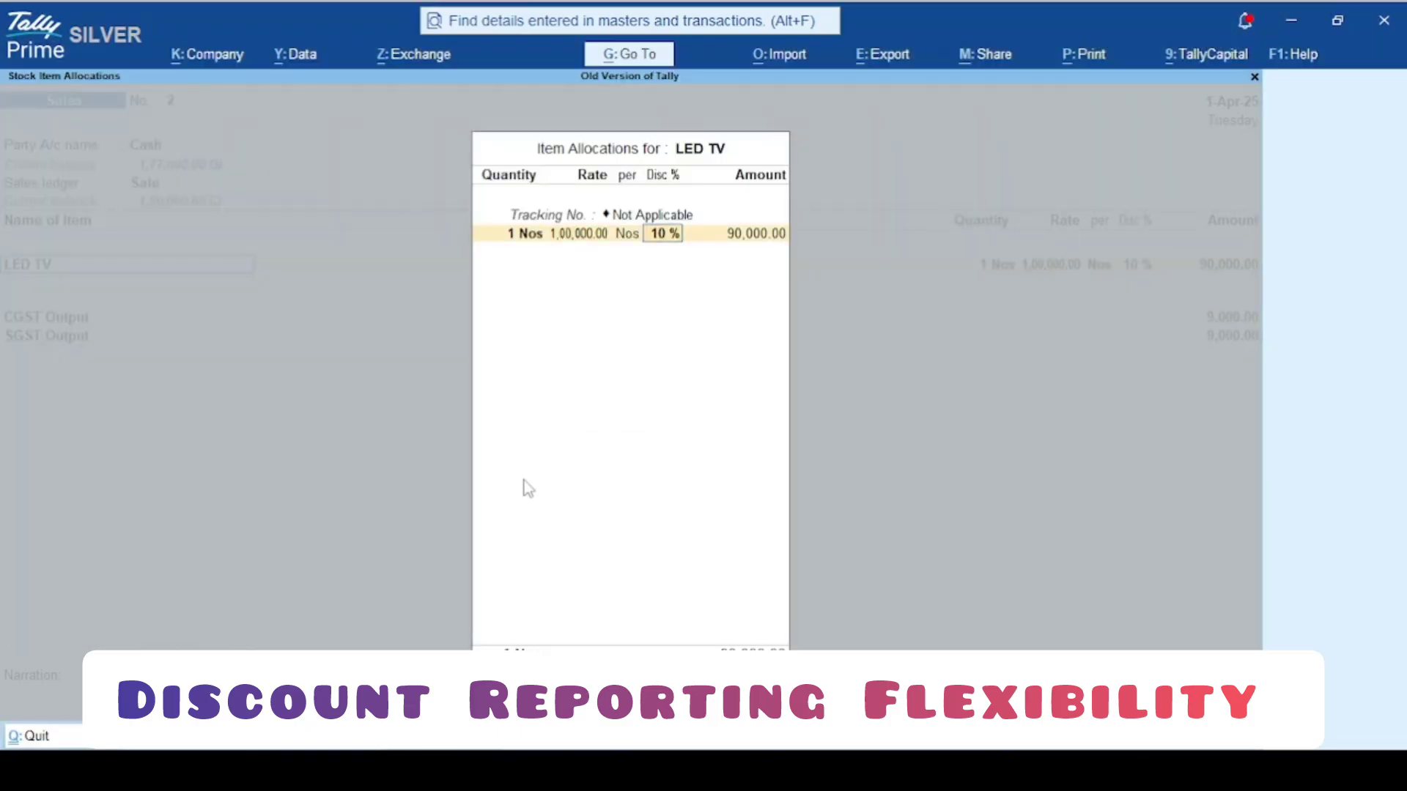
Leave the LED TV item allocation and check the invoice discount column setting in the Old Version of Tally company features
{"action": "key", "text": "BackSpace"}
{"action": "key", "text": "BackSpace"}
{"action": "key", "text": "Escape"}
{"action": "key", "text": "F11"}
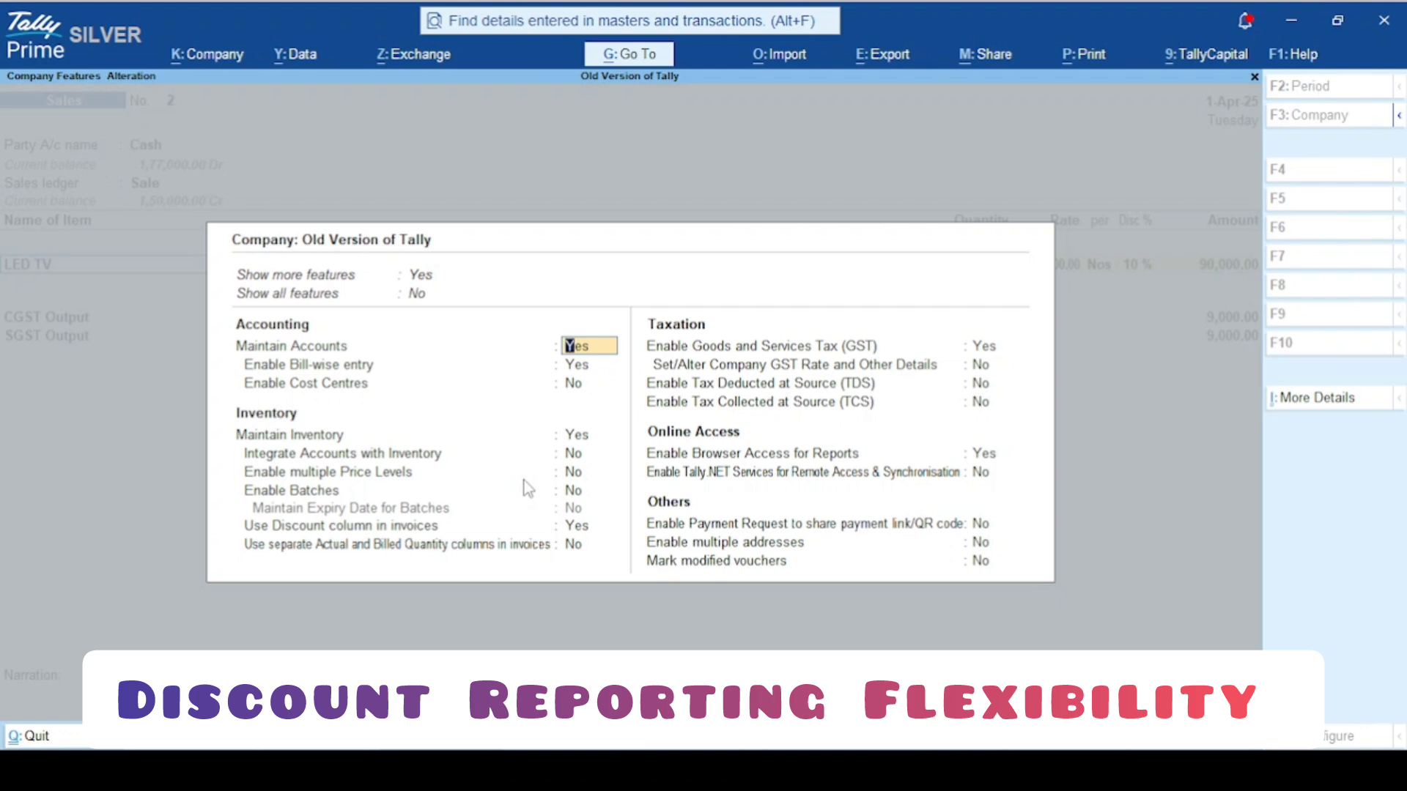
{"action": "left_click", "coordinate": [577, 527]}
{"action": "left_click", "coordinate": [582, 544]}
{"action": "key", "text": "Return"}
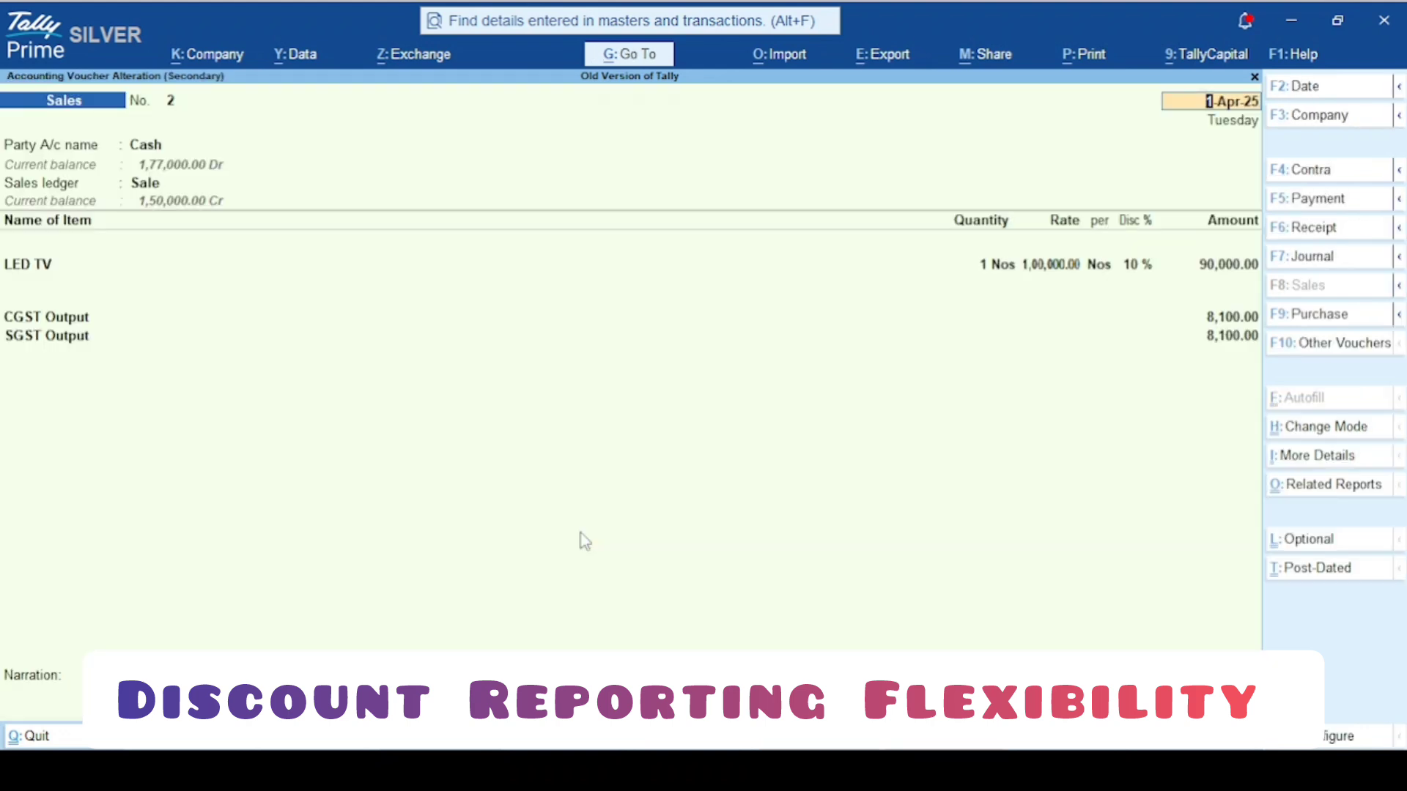
{"action": "left_click", "coordinate": [52, 279]}
{"action": "key", "text": "ctrl+Return"}
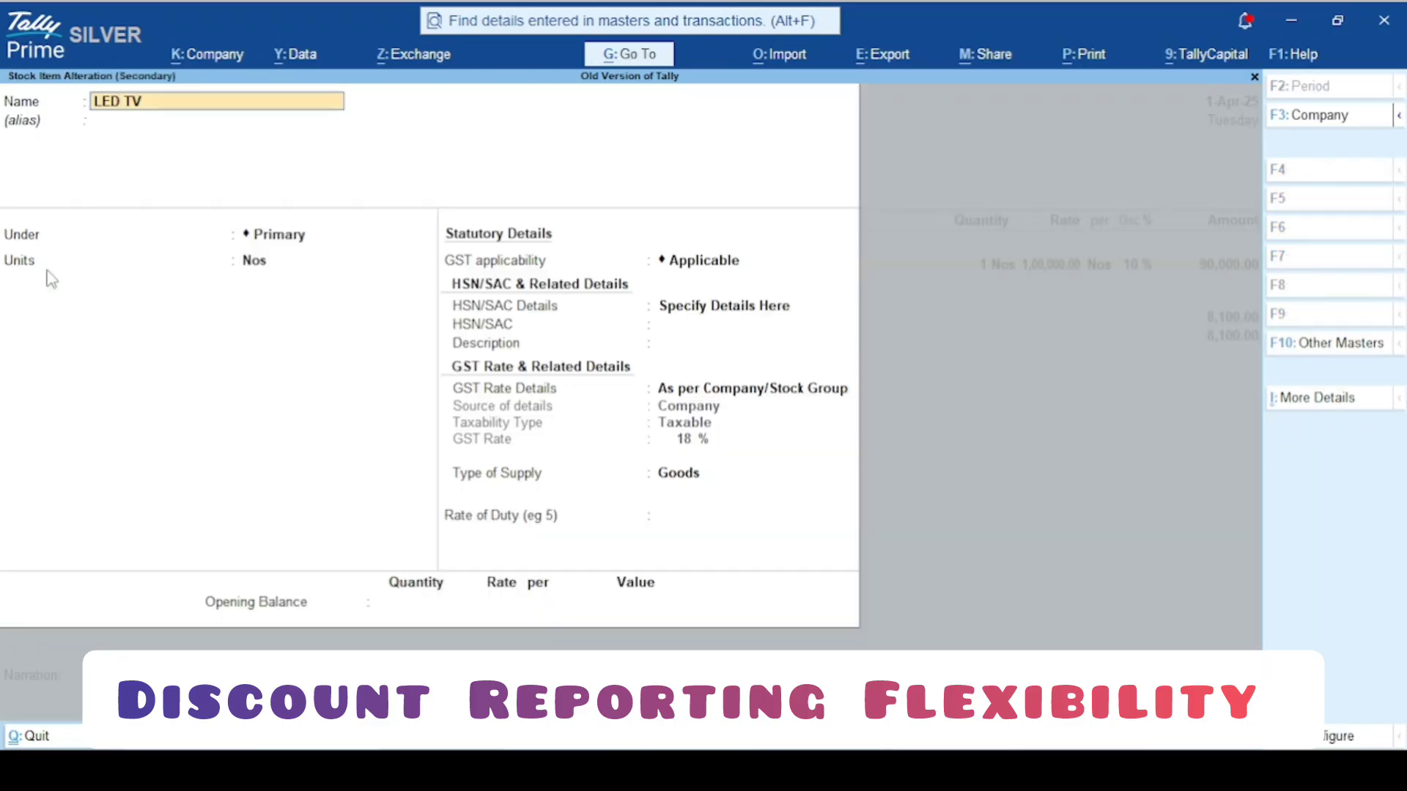
{"action": "key", "text": "Escape"}
{"action": "key", "text": "Escape"}
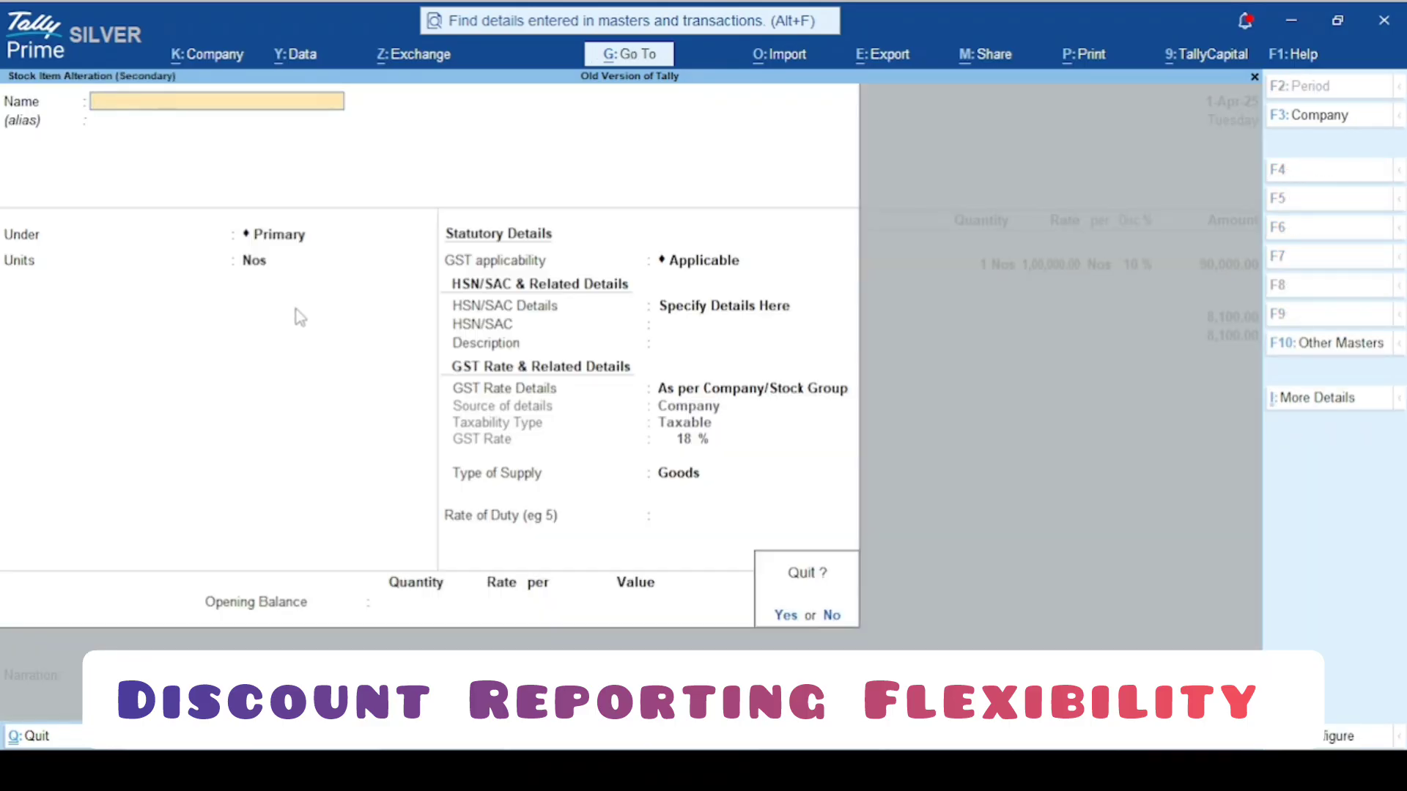
{"action": "key", "text": "y"}
Open the LED TV item allocation in the Old Version of Tally sales voucher and enter a 10 % discount
{"action": "key", "text": "Return"}
{"action": "key", "text": "Return"}
{"action": "key", "text": "Return"}
{"action": "key", "text": "Return"}
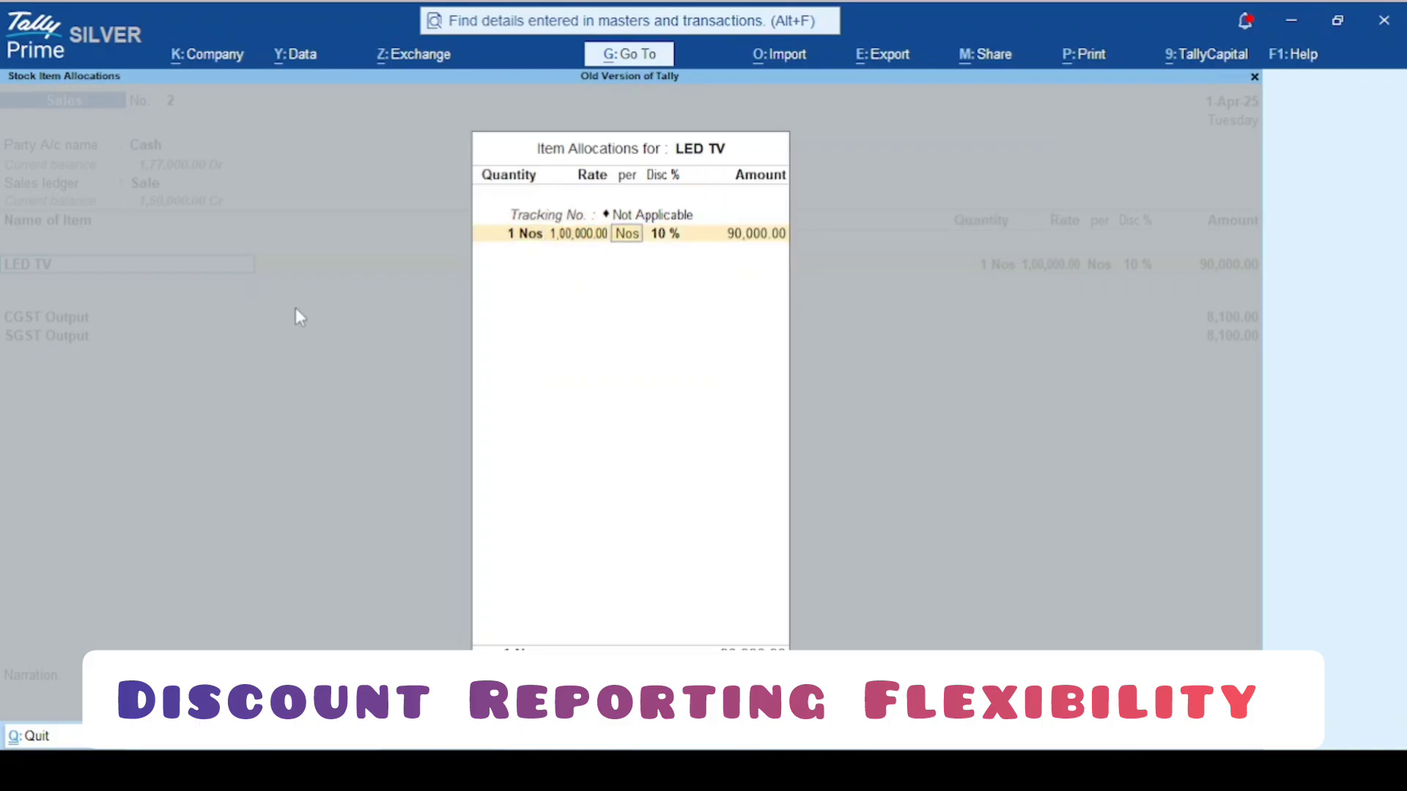
{"action": "key", "text": "Return"}
{"action": "key", "text": "Return"}
{"action": "left_click", "coordinate": [668, 234]}
{"action": "type", "text": "10"}
{"action": "key", "text": "Return"}
{"action": "key", "text": "BackSpace"}
{"action": "type", "text": "1"}
{"action": "key", "text": "Return"}
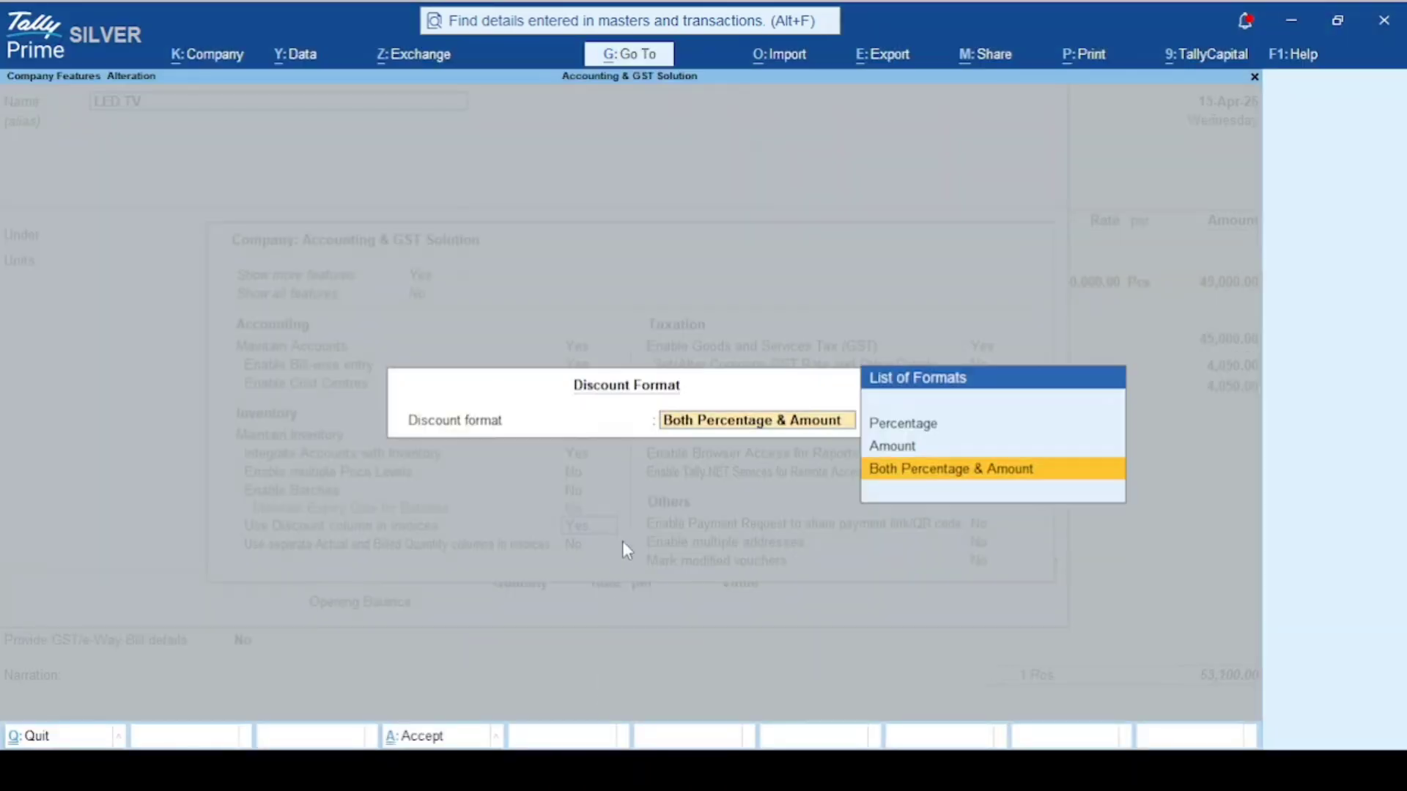
Set the discount format to Both Percentage & Amount and save the Accounting & GST Solution company features
{"action": "left_click", "coordinate": [910, 475]}
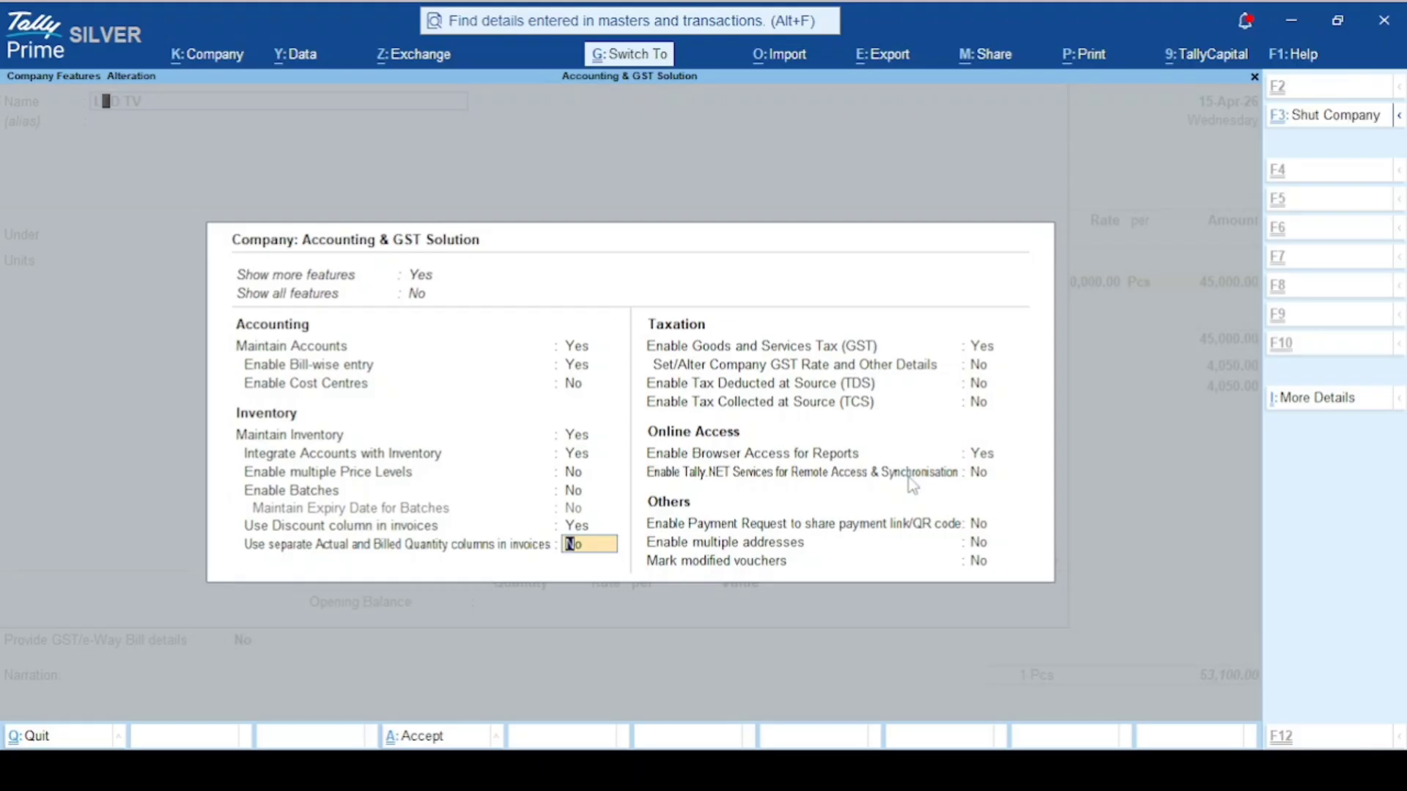
{"action": "key", "text": "ctrl+a"}
{"action": "key", "text": "ctrl+a"}
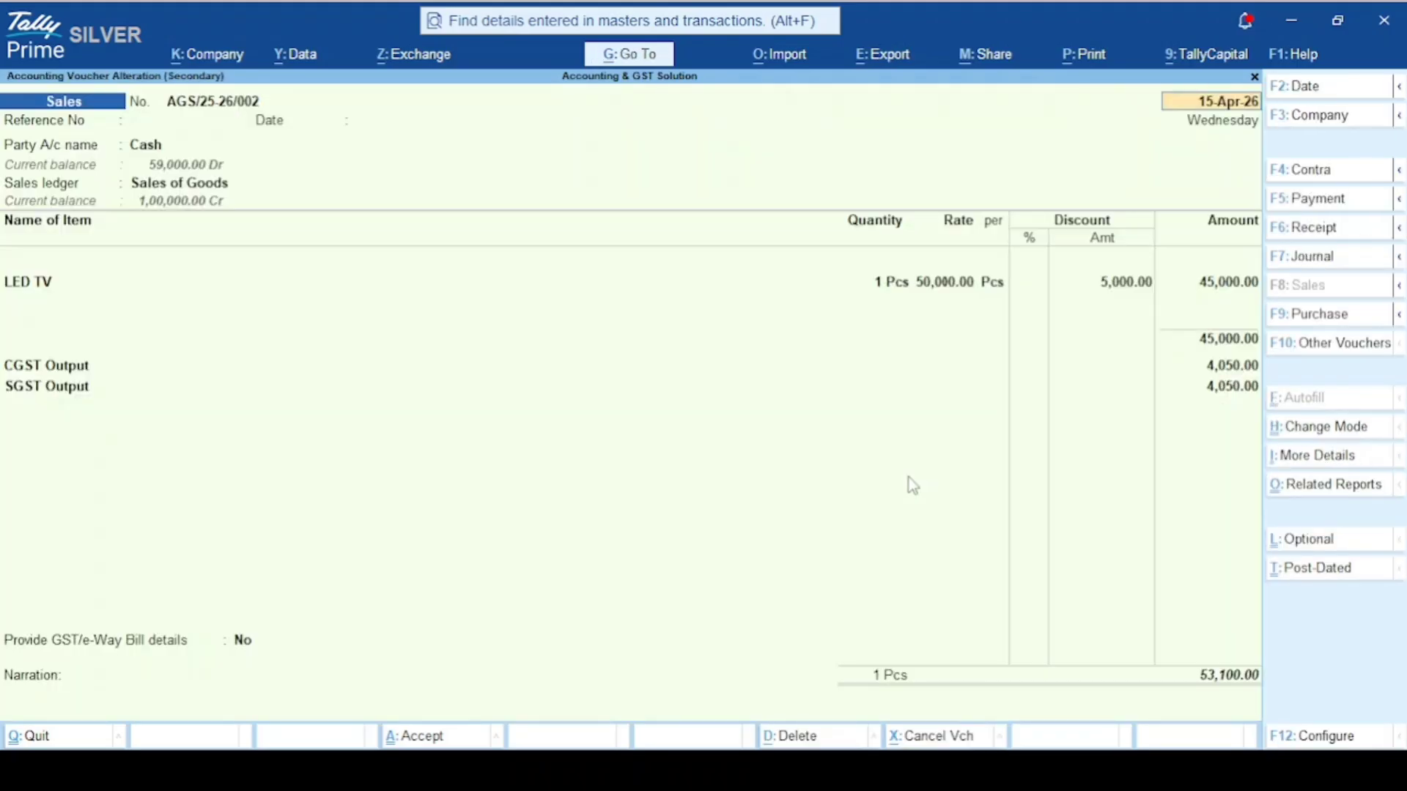
Open the item allocation of LED TV in sales voucher AGS/25-26/002
{"action": "left_click", "coordinate": [40, 283]}
{"action": "key", "text": "Return"}
{"action": "key", "text": "Return"}
{"action": "key", "text": "Return"}
{"action": "key", "text": "Return"}
{"action": "key", "text": "Return"}
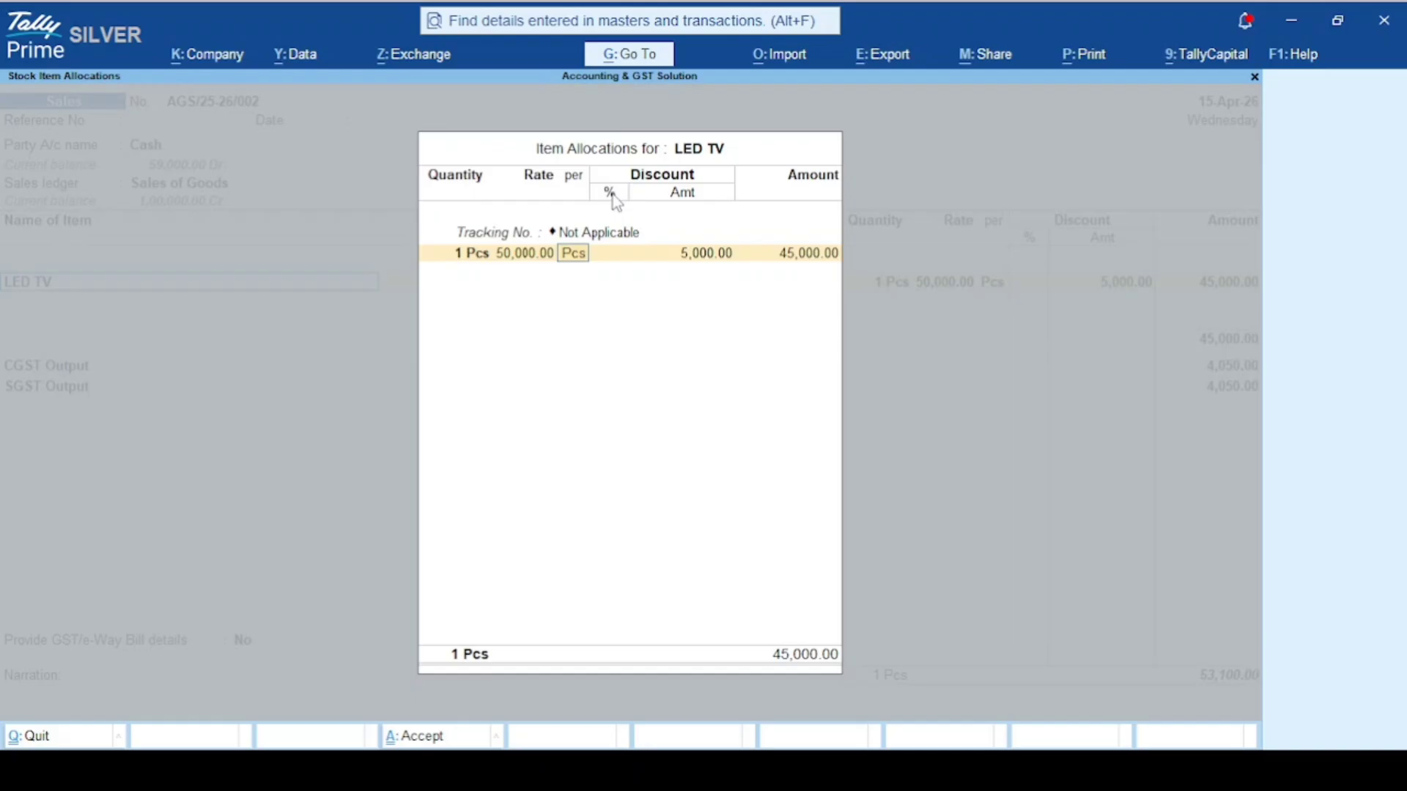
Enter a 10 % discount for LED TV in its item allocation
{"action": "key", "text": "Return"}
{"action": "left_click", "coordinate": [599, 255]}
{"action": "key", "text": "Return"}
{"action": "left_click", "coordinate": [602, 261]}
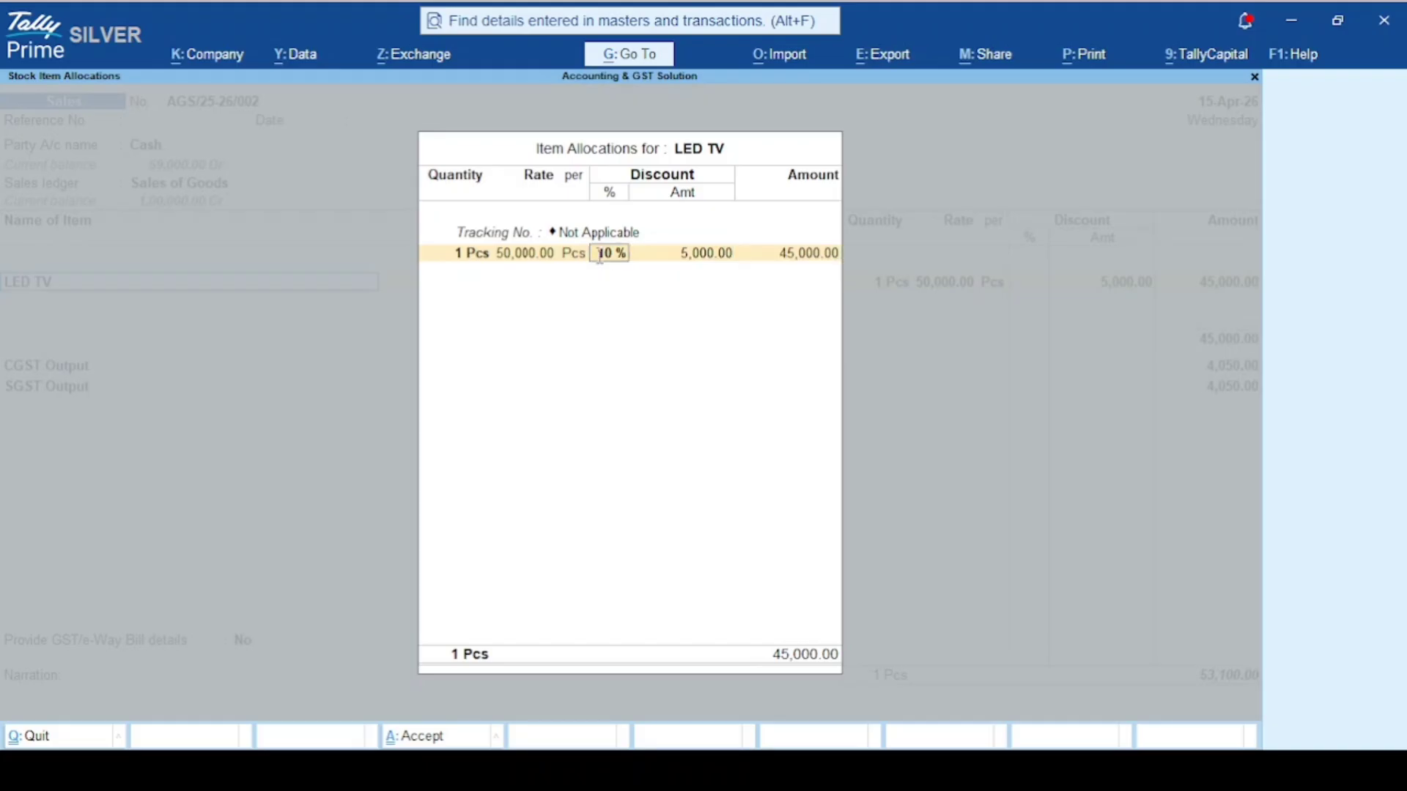
{"action": "key", "text": "Return"}
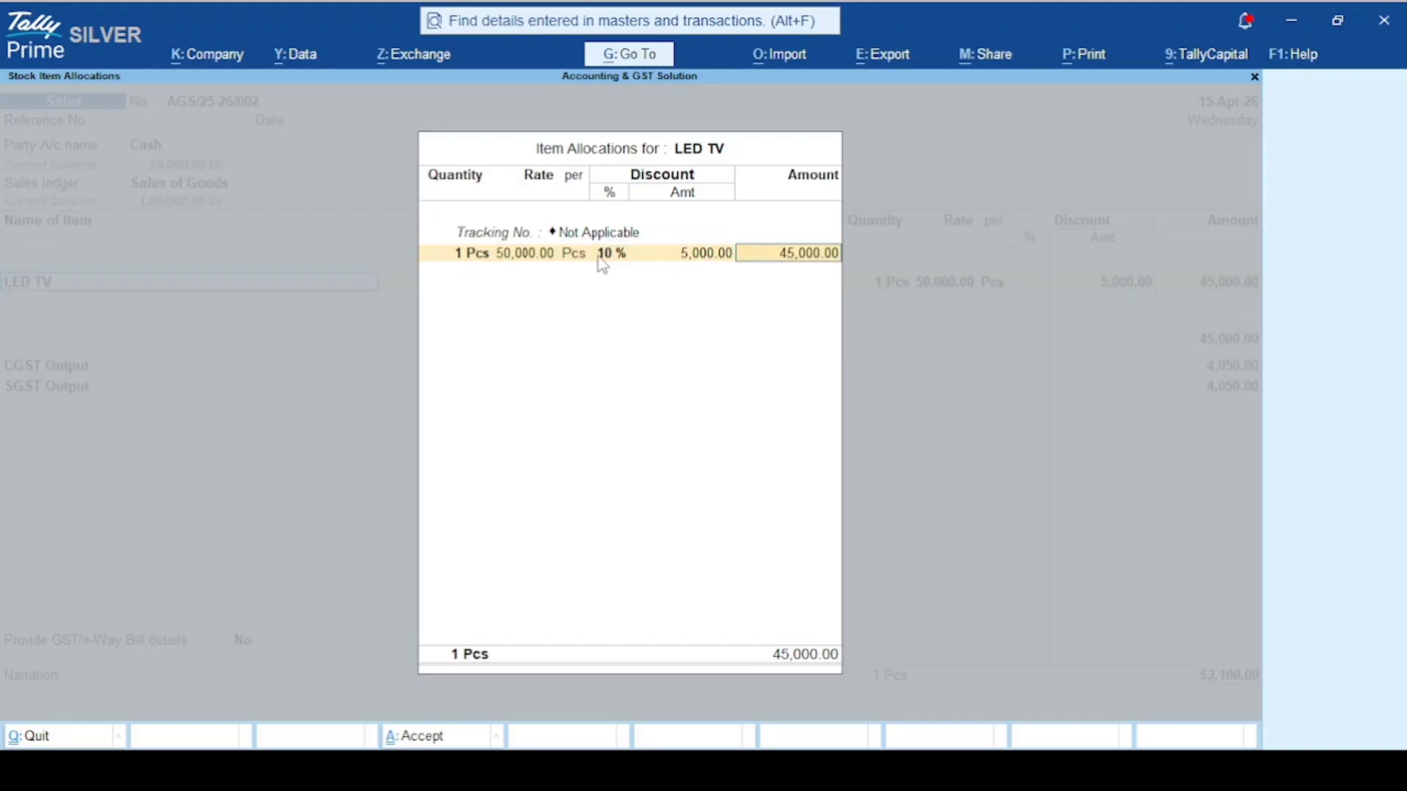
Clear the LED TV discount percentage, set the discount amount to 2,000 and complete the item allocation
{"action": "key", "text": "BackSpace"}
{"action": "key", "text": "BackSpace"}
{"action": "key", "text": "space"}
{"action": "key", "text": "Return"}
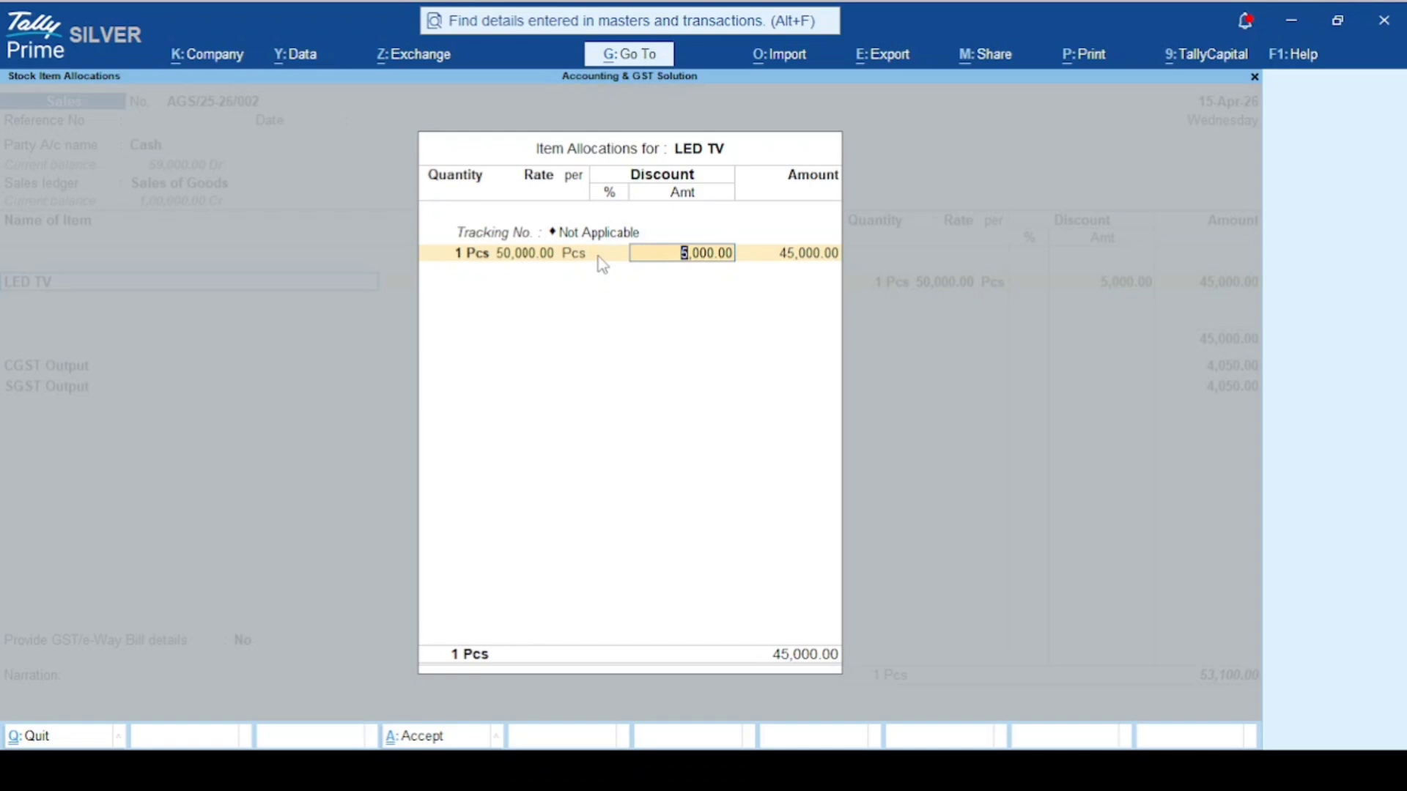
{"action": "type", "text": "2000"}
{"action": "key", "text": "Return"}
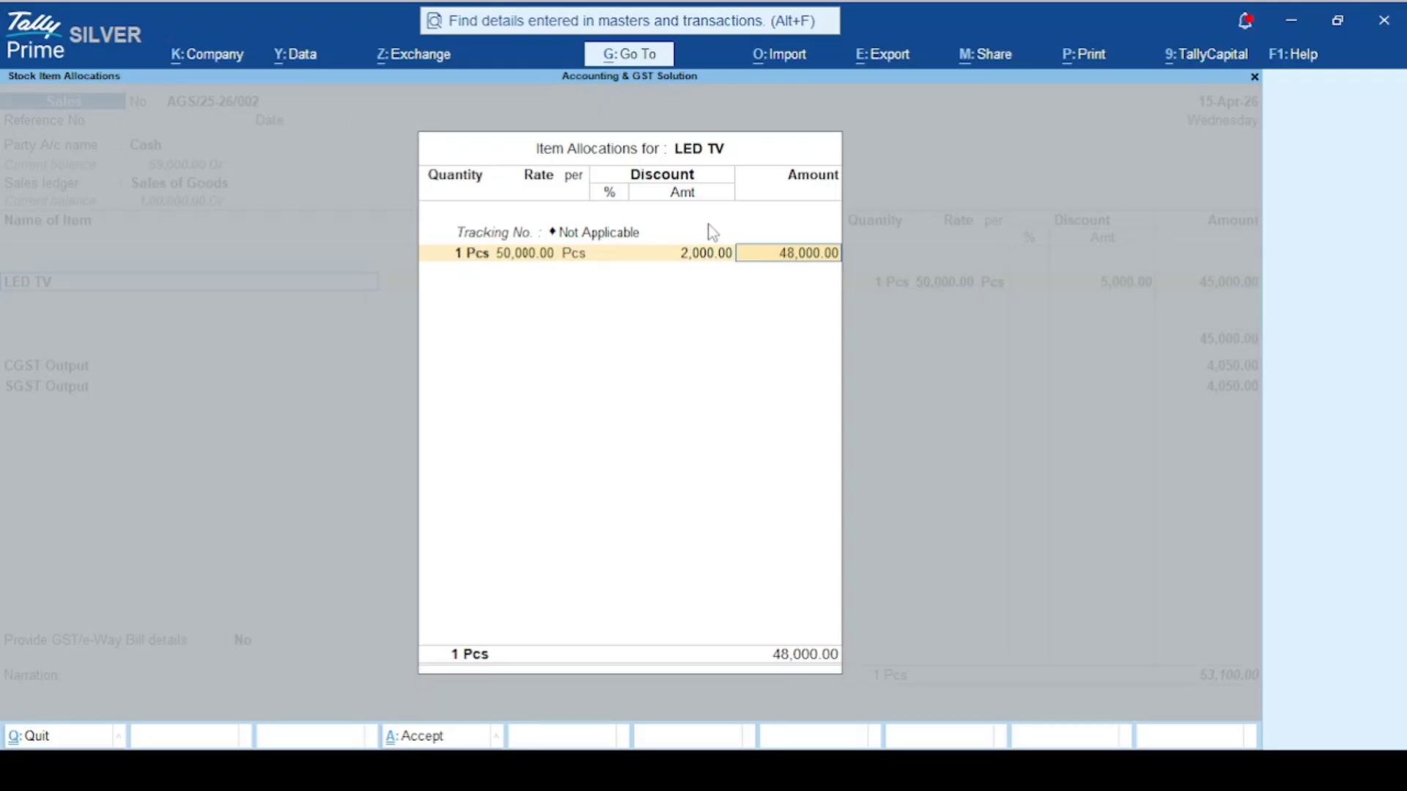
{"action": "key", "text": "Return"}
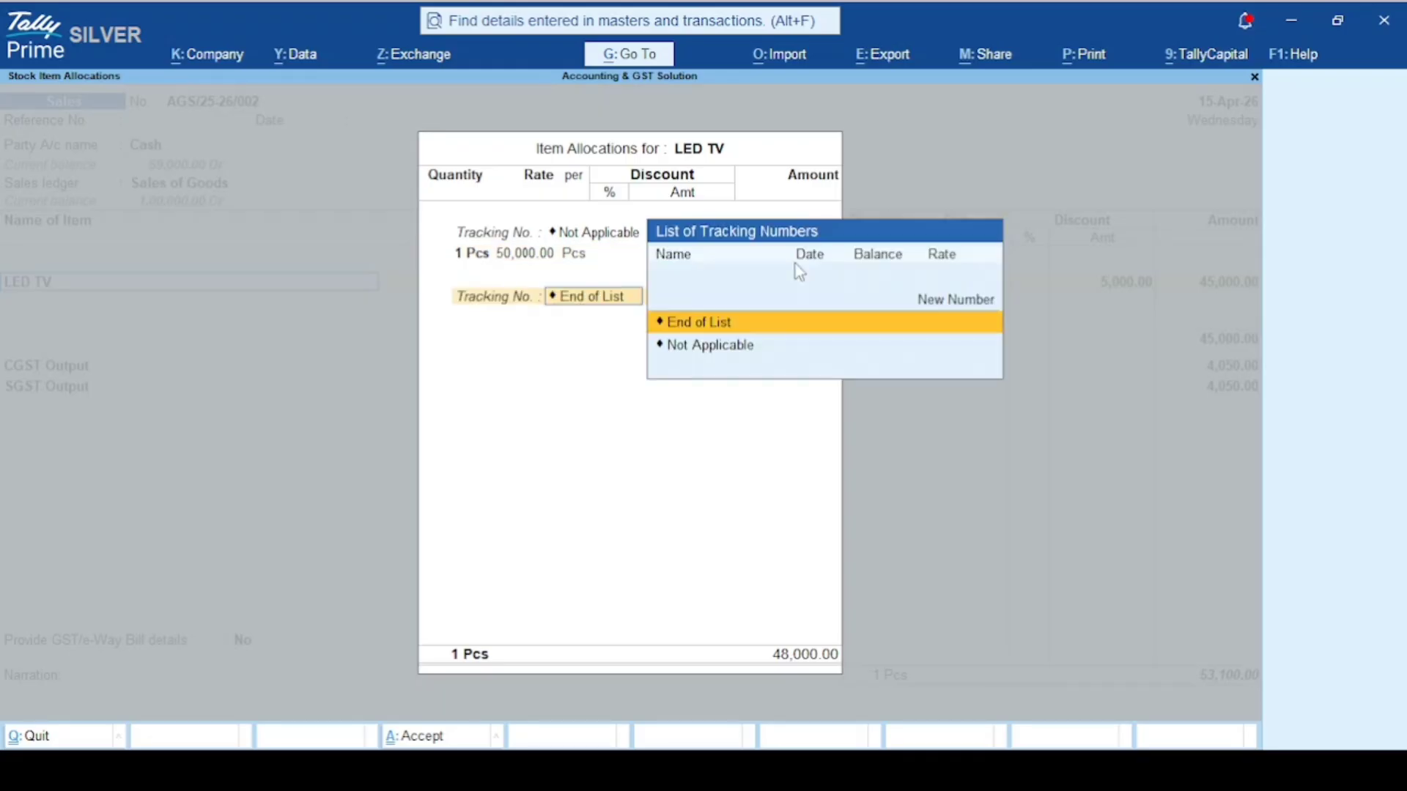
{"action": "key", "text": "Return"}
{"action": "key", "text": "Return"}
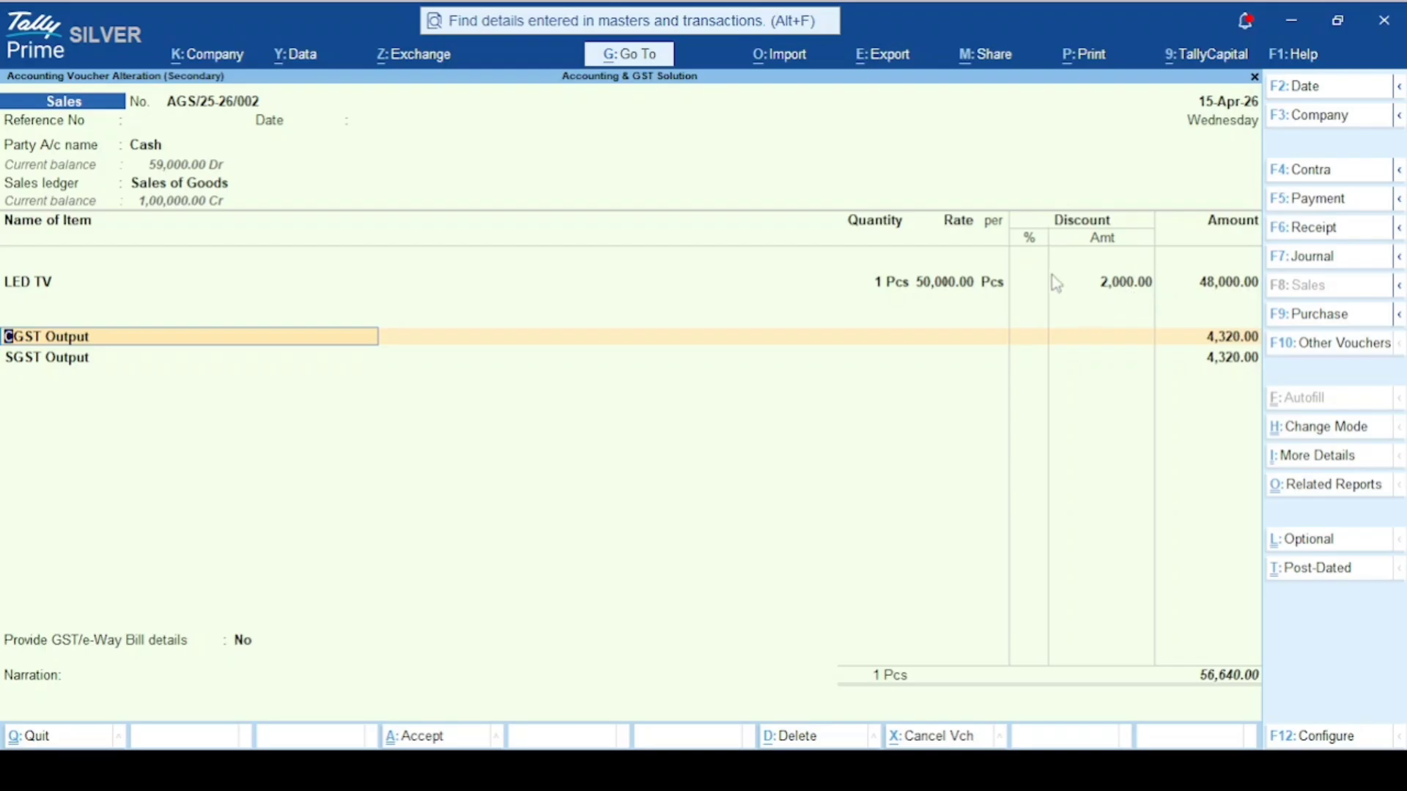
{"action": "key", "text": "Return"}
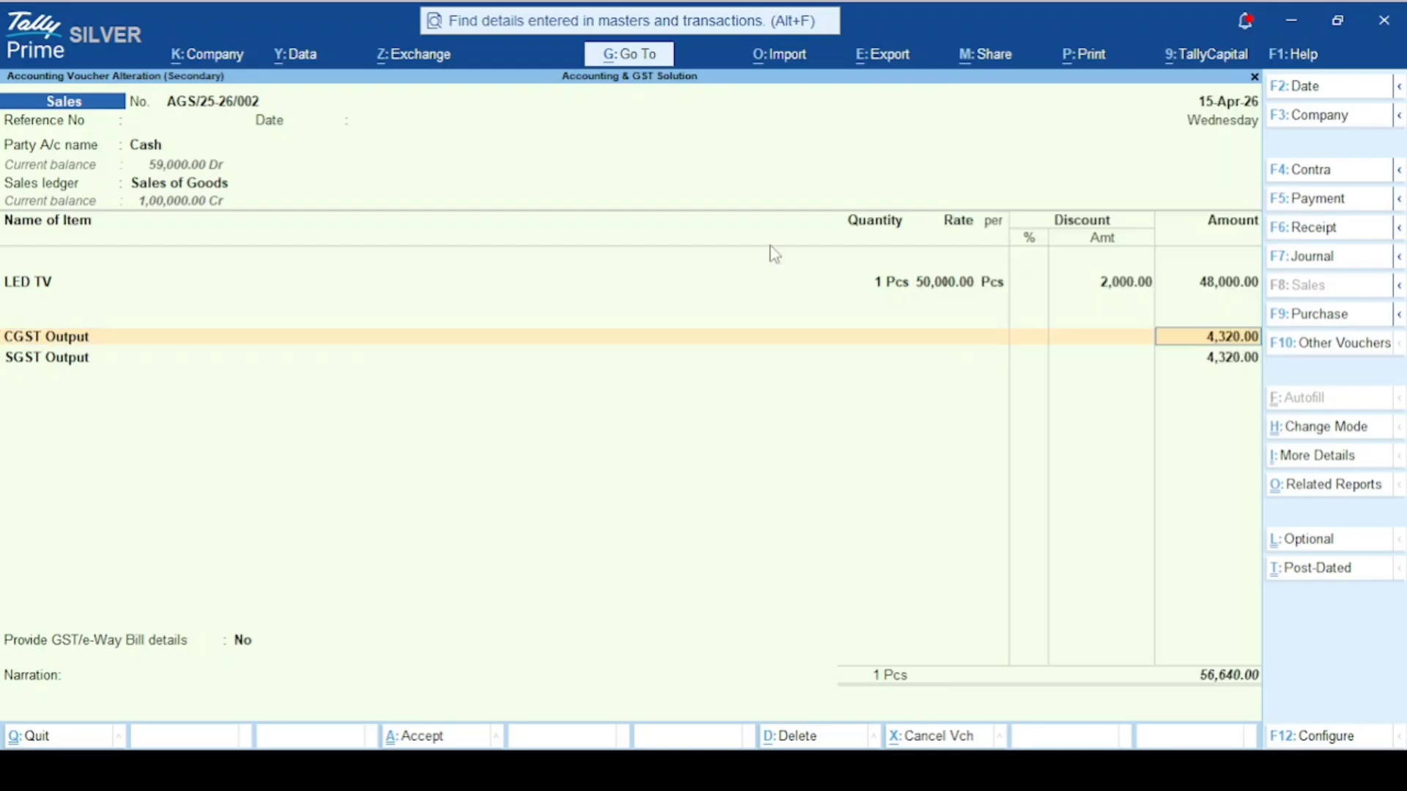